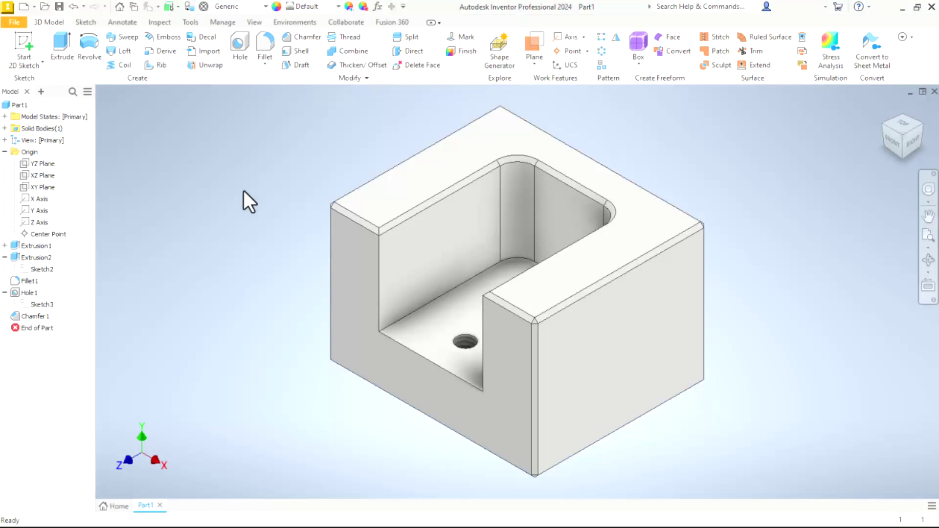
- Create a new part file from the English Standard (in).ipt template
click(902, 8)
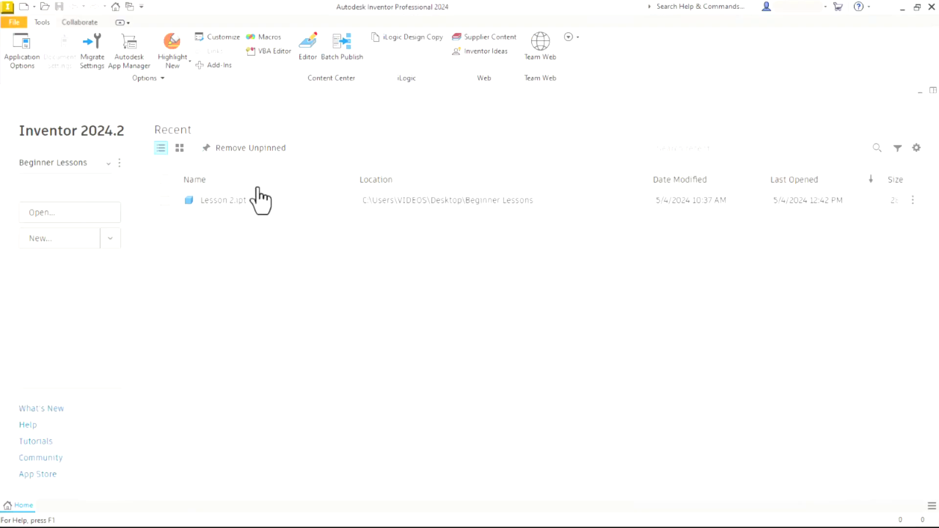
click(39, 238)
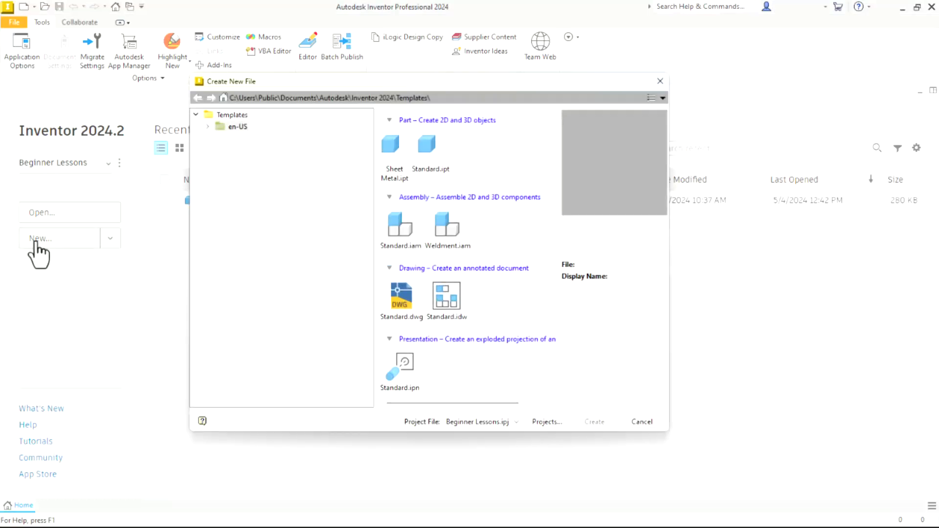
double_click(218, 130)
click(250, 140)
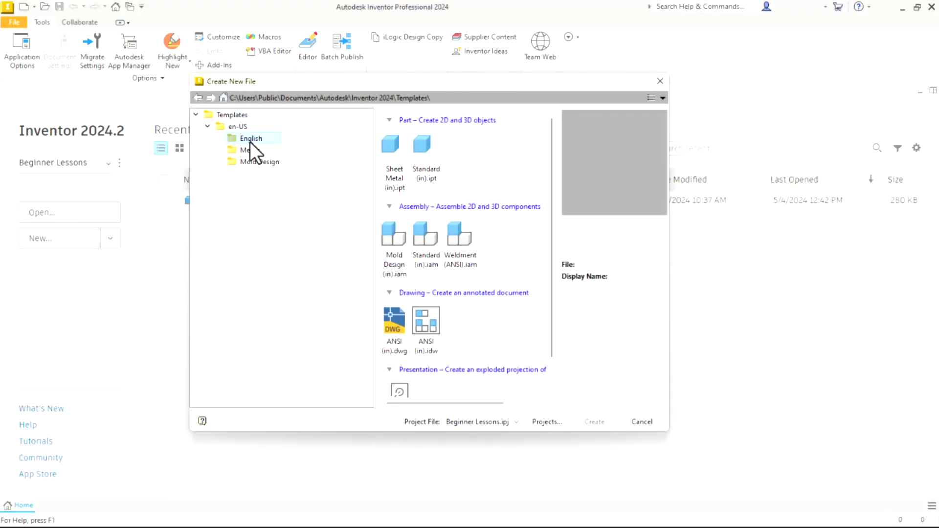
click(430, 144)
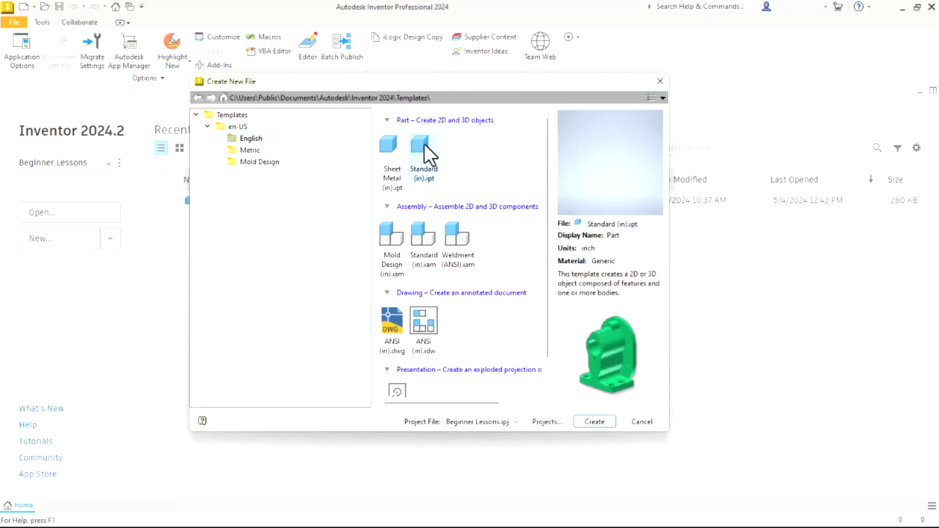
click(594, 422)
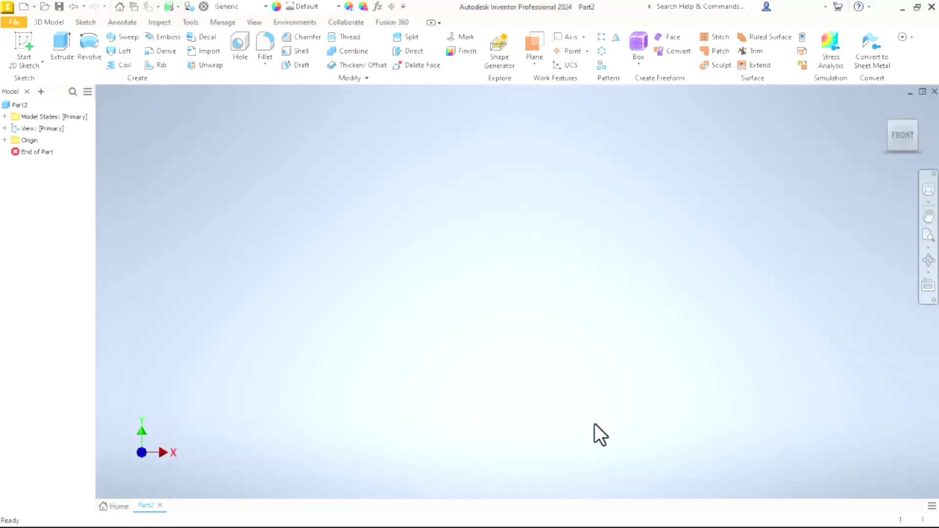
- Sketch a two-point center rectangle on the XY plane, centered on the origin, 3.0 in wide and 2.0 in high
click(27, 41)
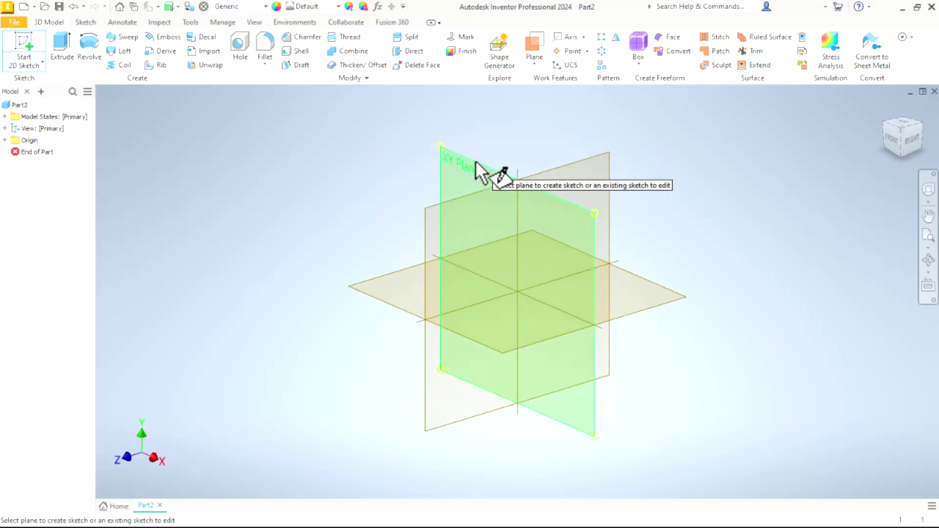
click(475, 161)
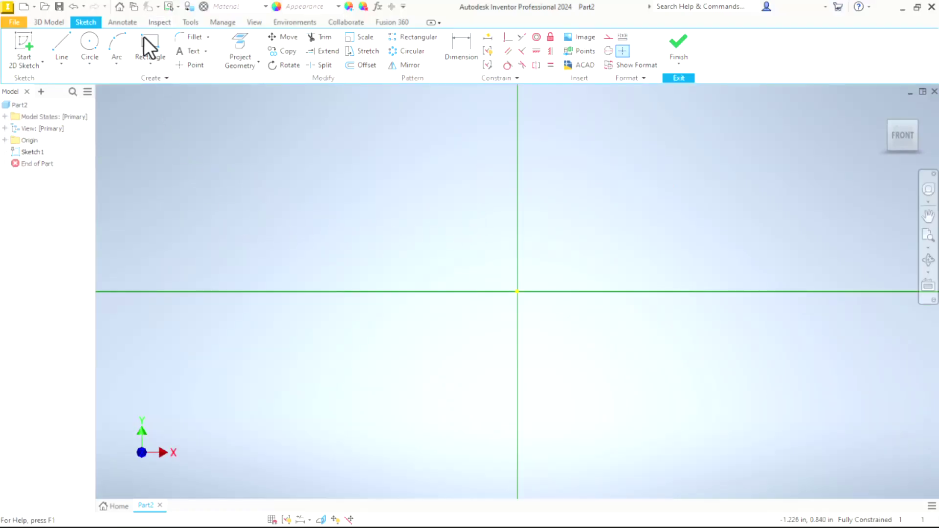
click(150, 59)
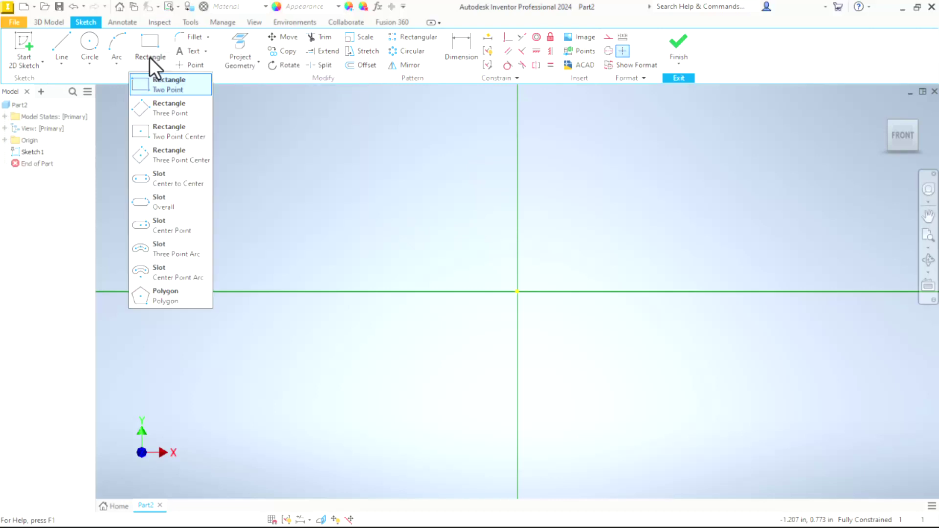
click(176, 133)
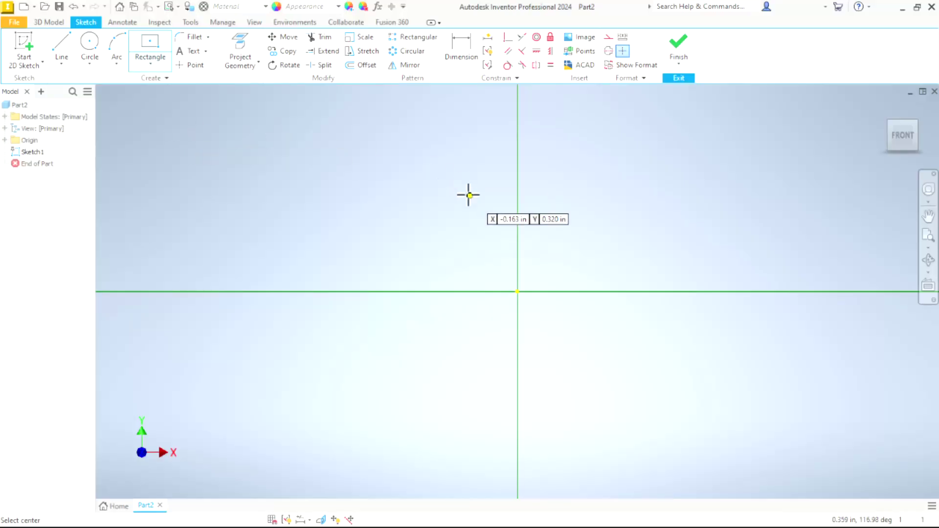
click(518, 292)
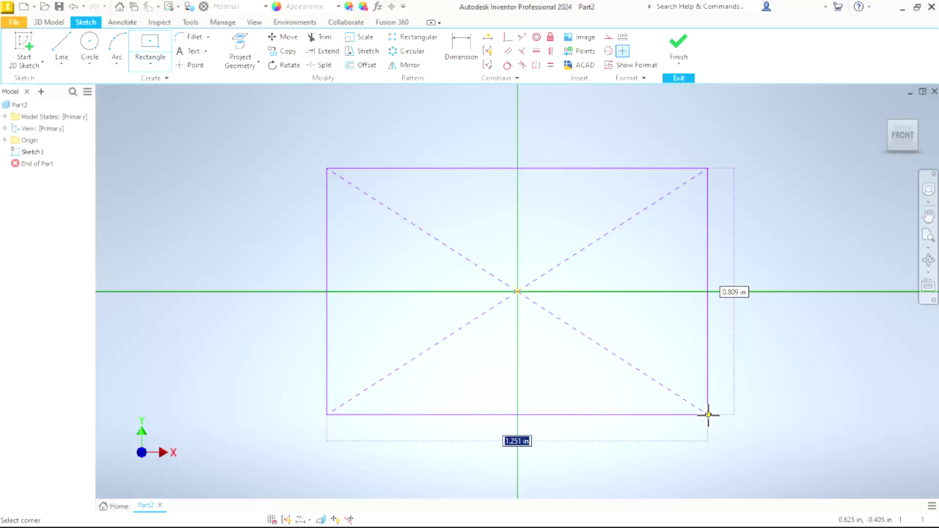
text(3.0)
key(Tab)
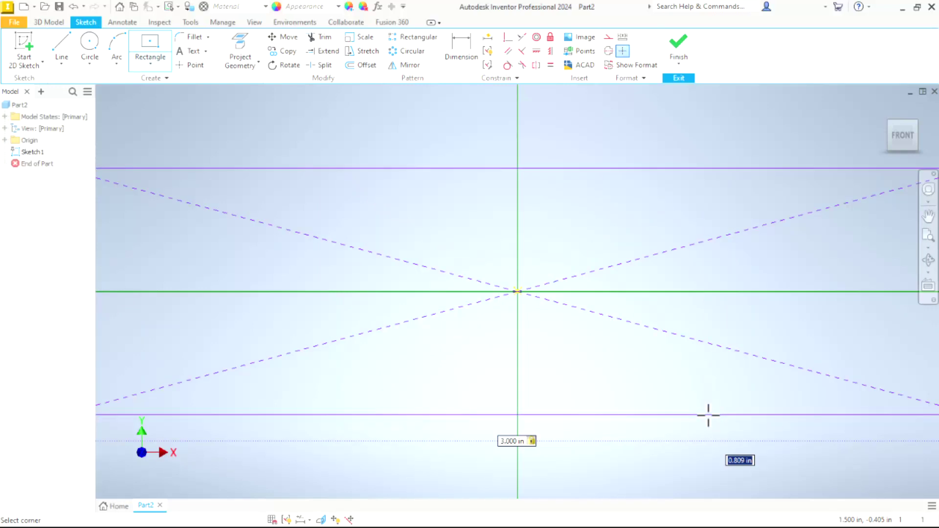
text(2.0)
key(Return)
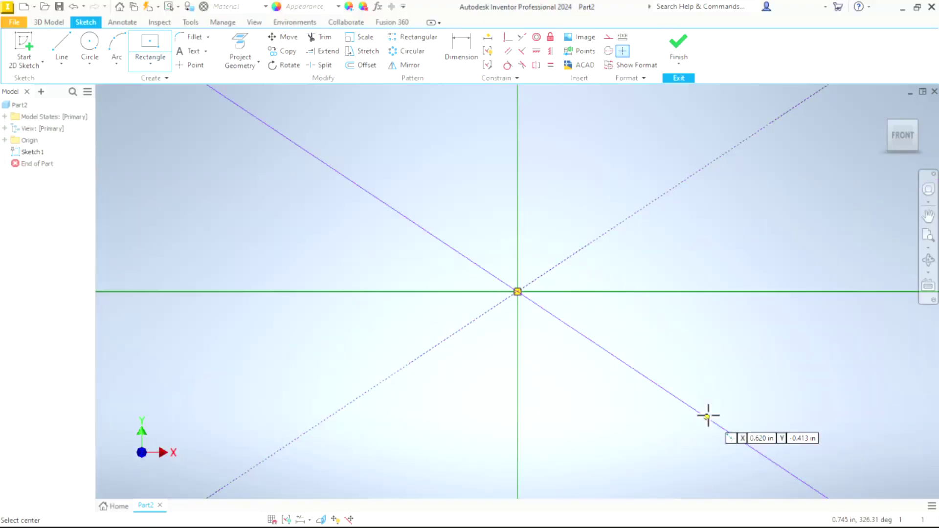
scroll(661, 294, down, 5)
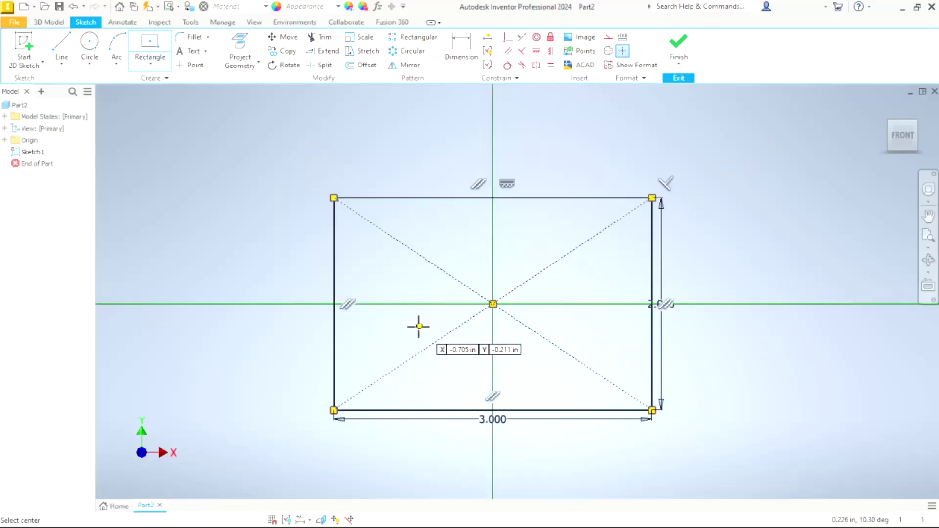
right_click(540, 139)
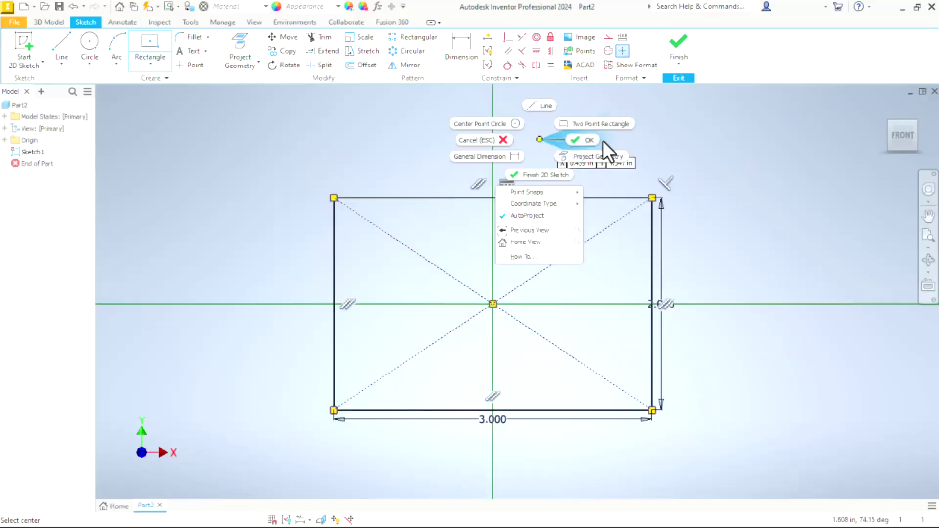
click(588, 140)
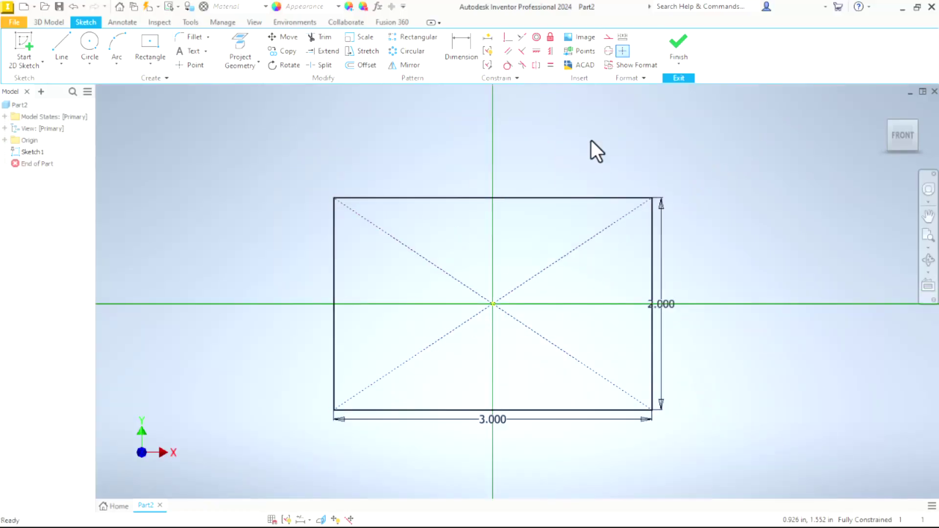
- Finish the sketch and extrude the rectangle 2.5 in into a solid block
right_click(591, 140)
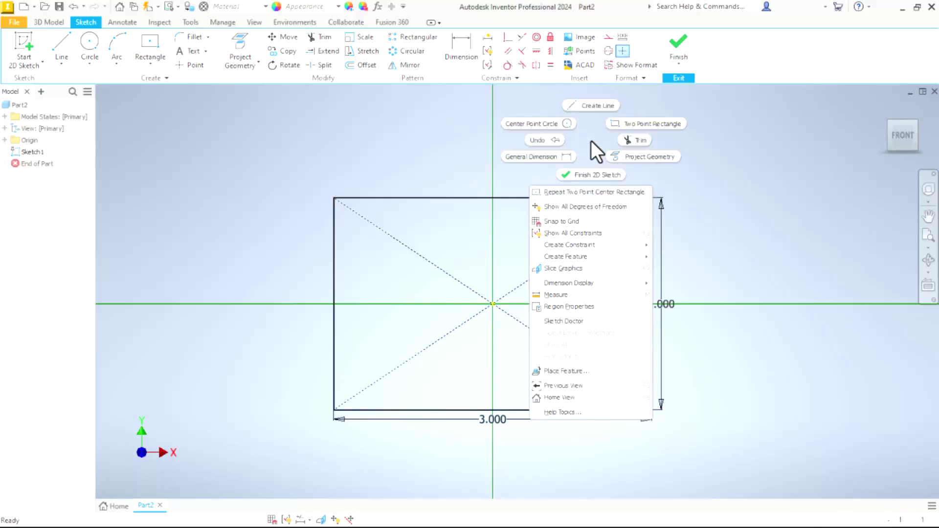
click(594, 175)
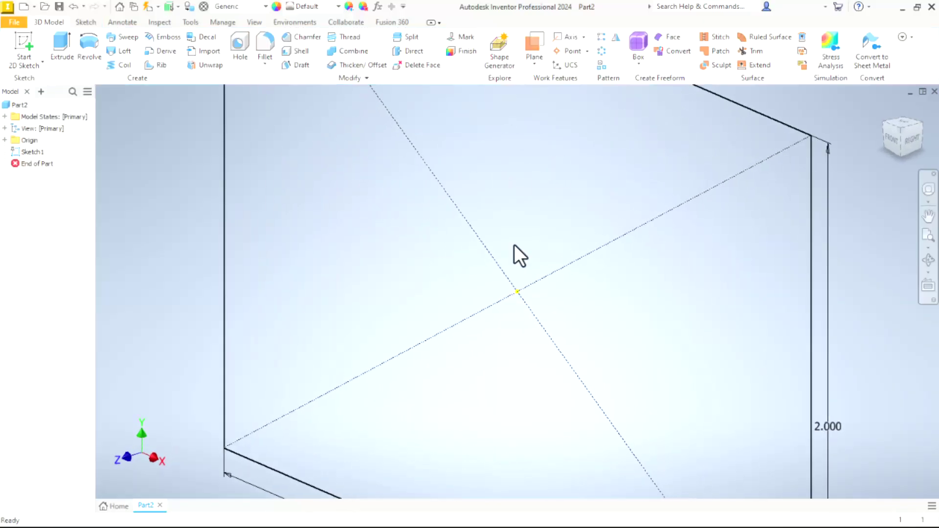
scroll(491, 265, down, 5)
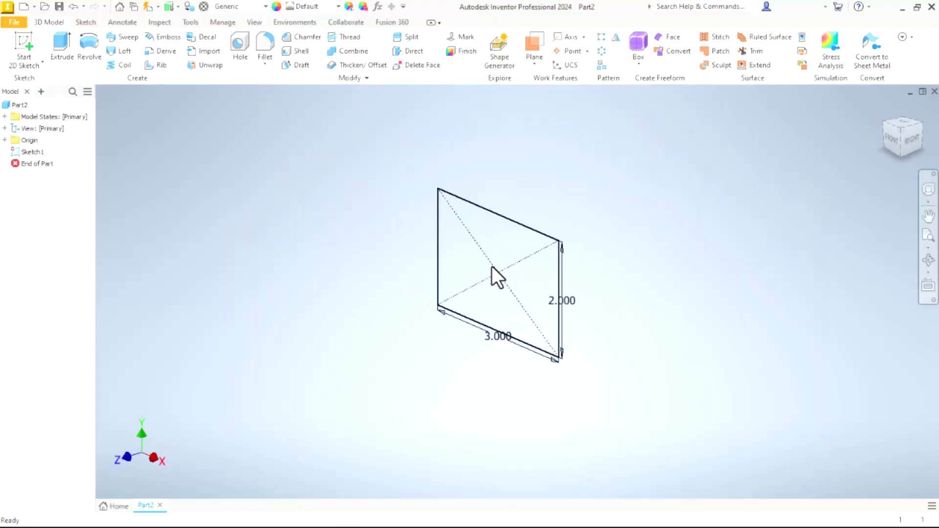
click(66, 42)
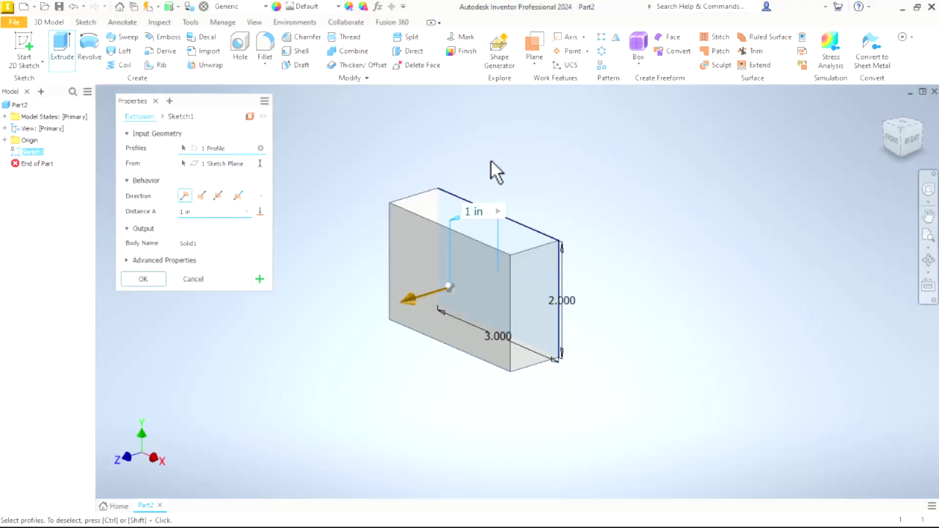
text(2.5)
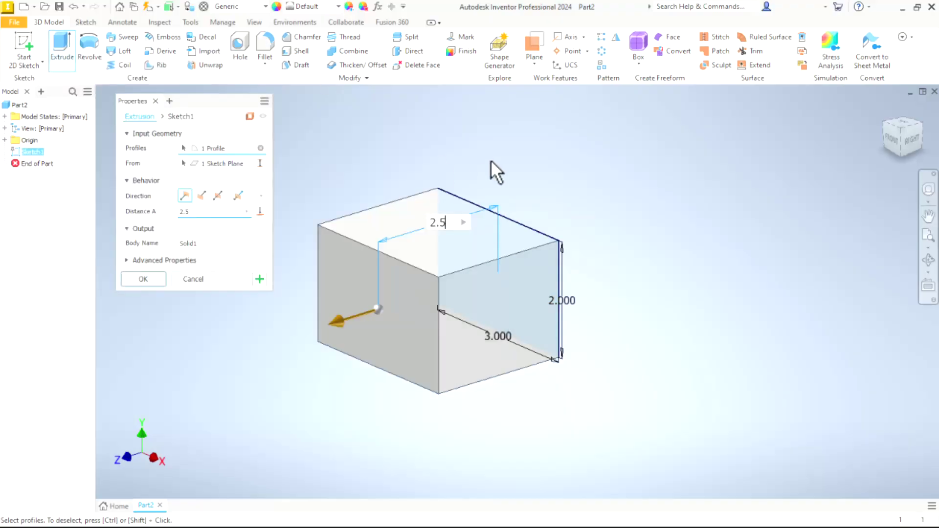
key(Return)
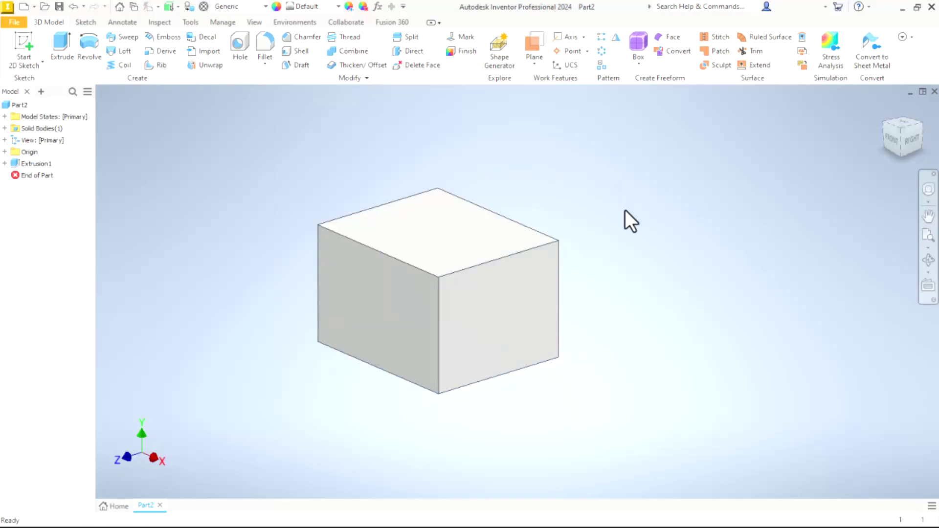
- Sketch a two-point rectangle on the block's front face, from its top edge down to about 0.66 in above the bottom edge
scroll(626, 201, down, 3)
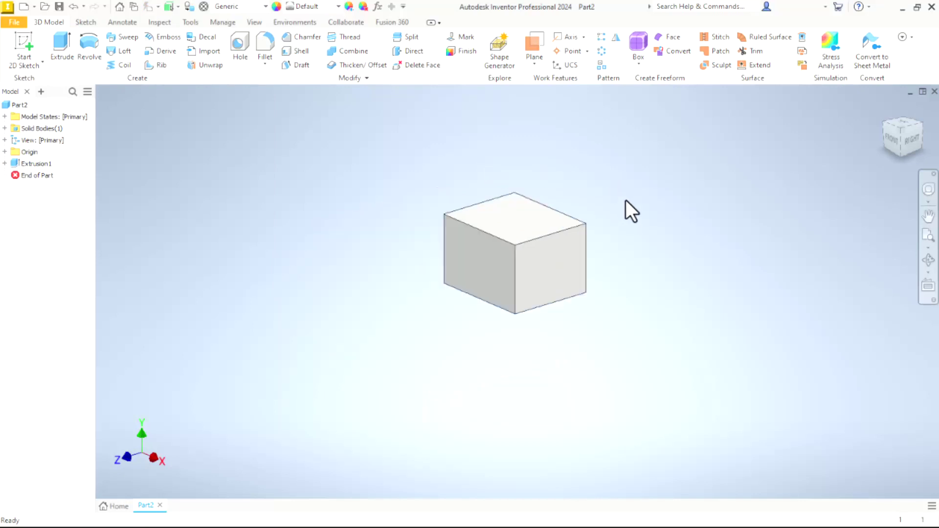
click(473, 256)
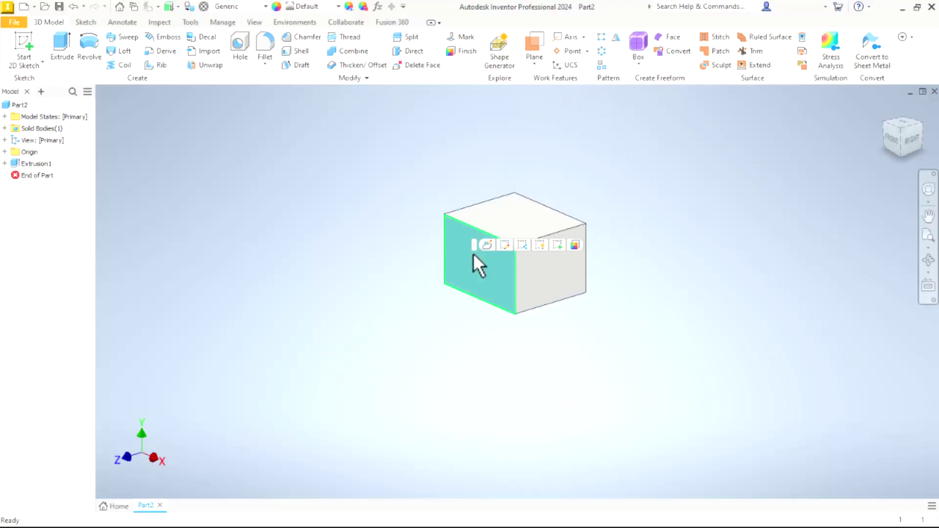
click(15, 46)
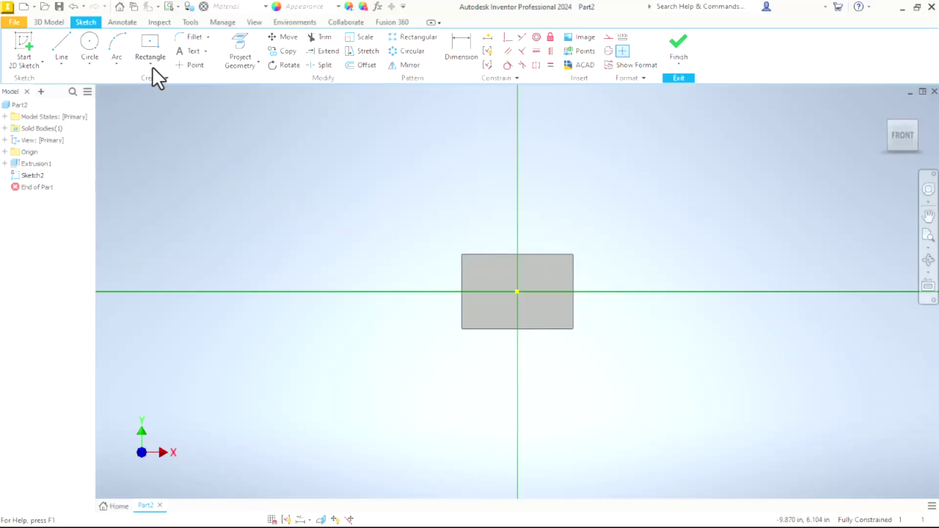
click(151, 65)
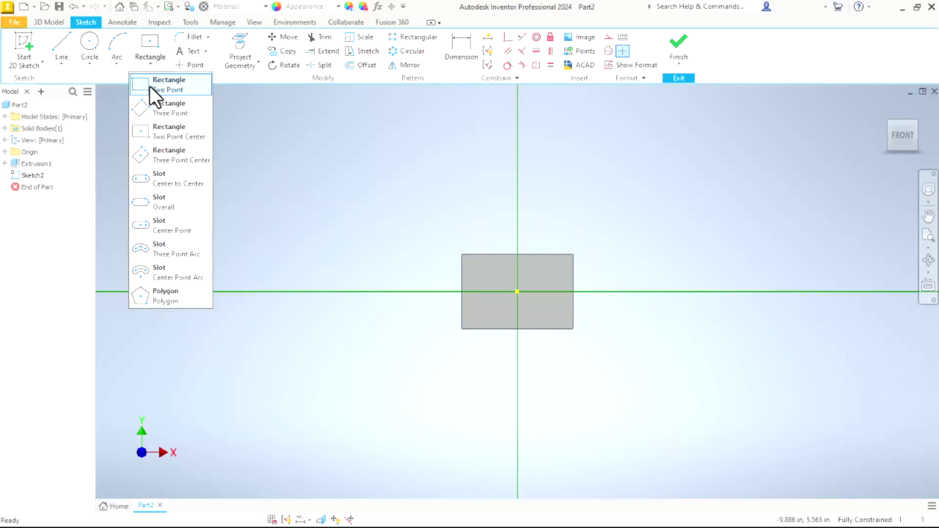
click(149, 87)
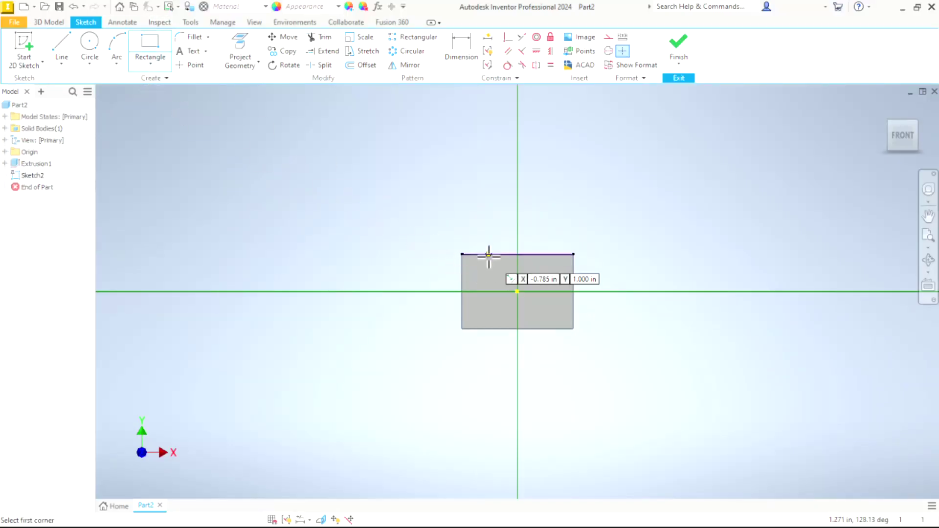
scroll(496, 260, down, 5)
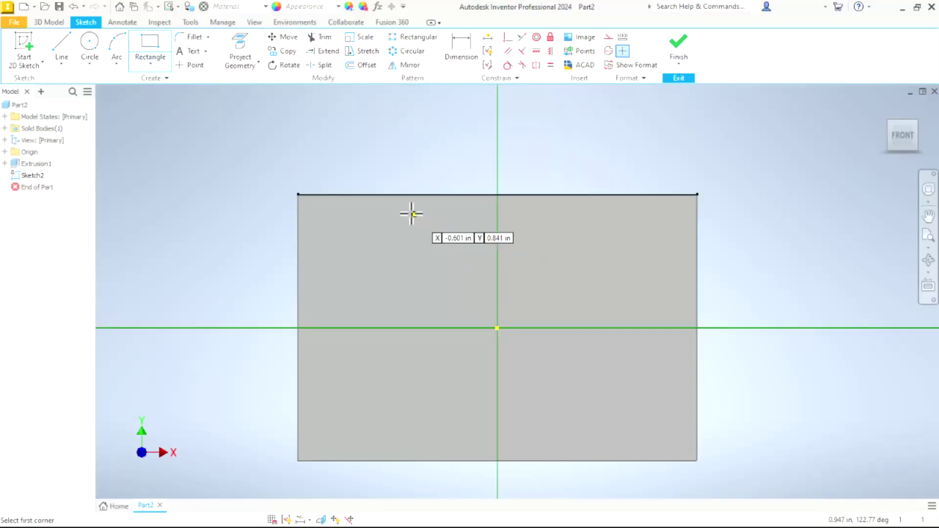
click(396, 194)
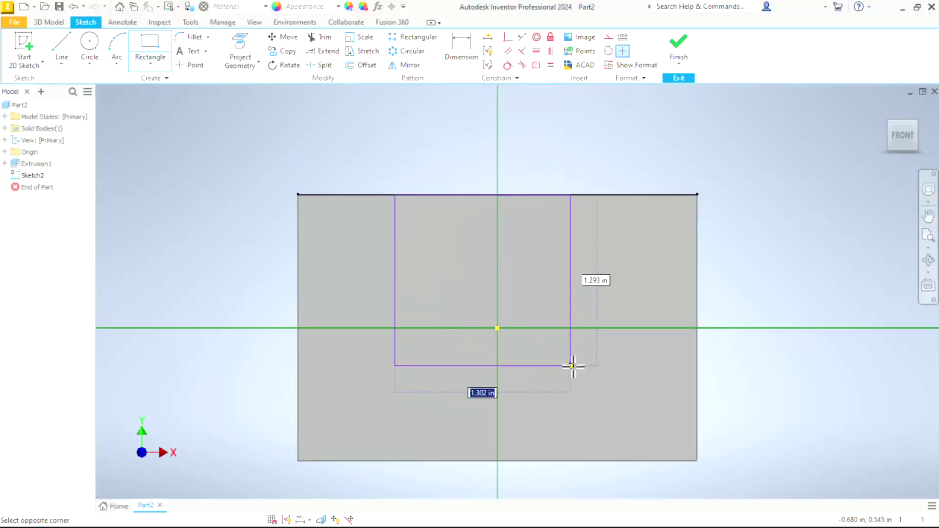
click(608, 372)
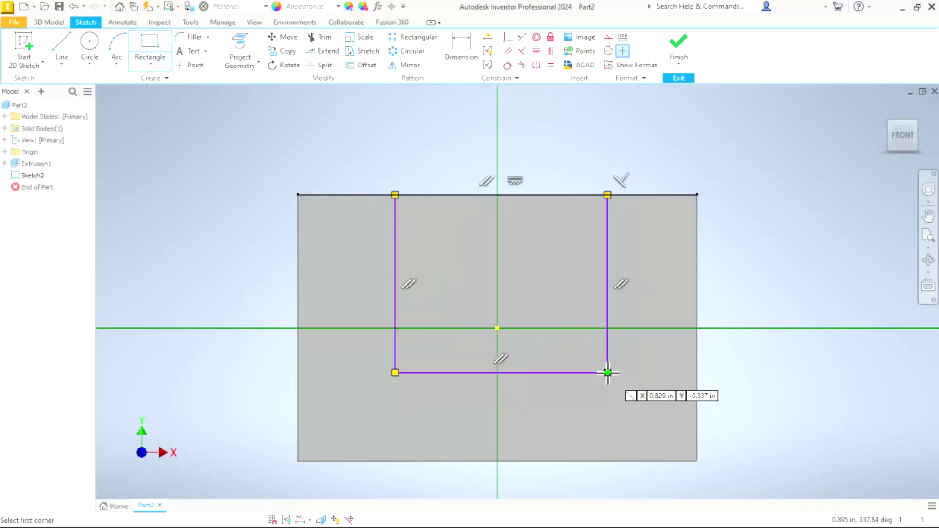
right_click(553, 260)
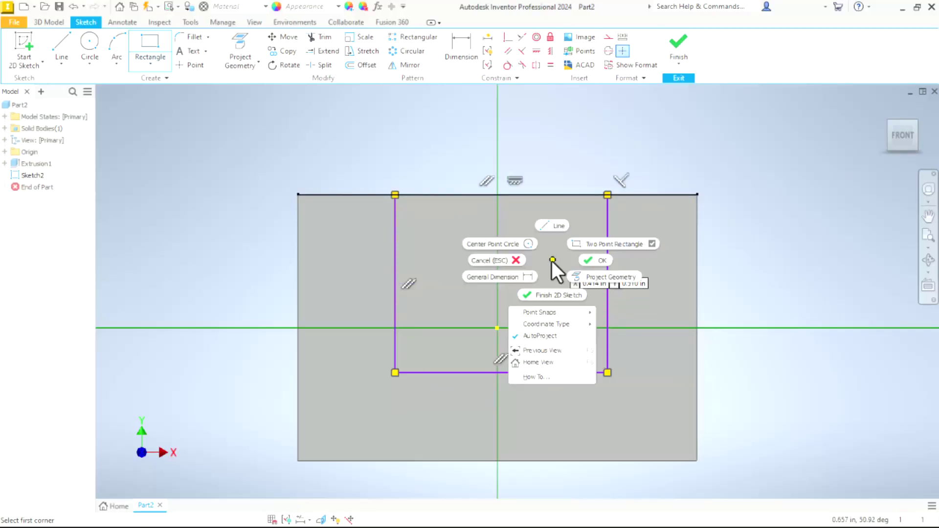
click(595, 260)
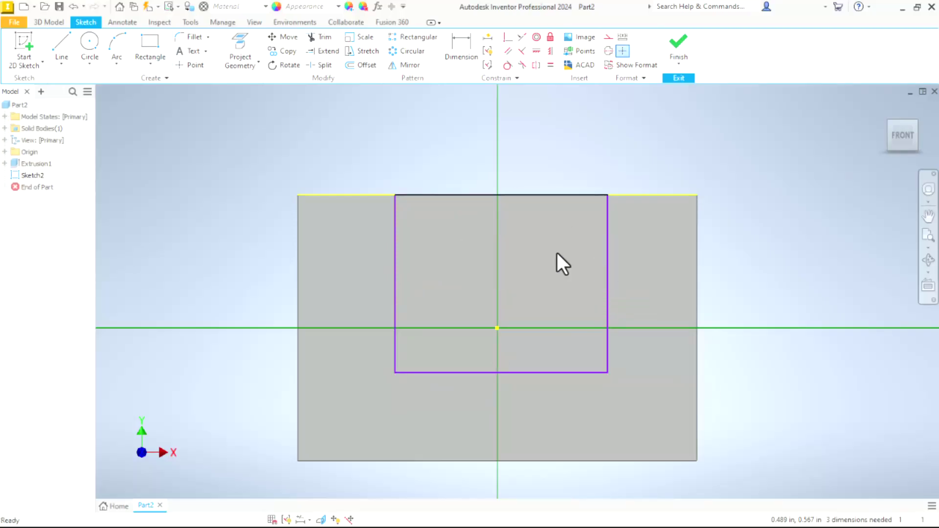
- Dimension the rectangle's bottom edge 0.750 in above the block's bottom edge
click(460, 47)
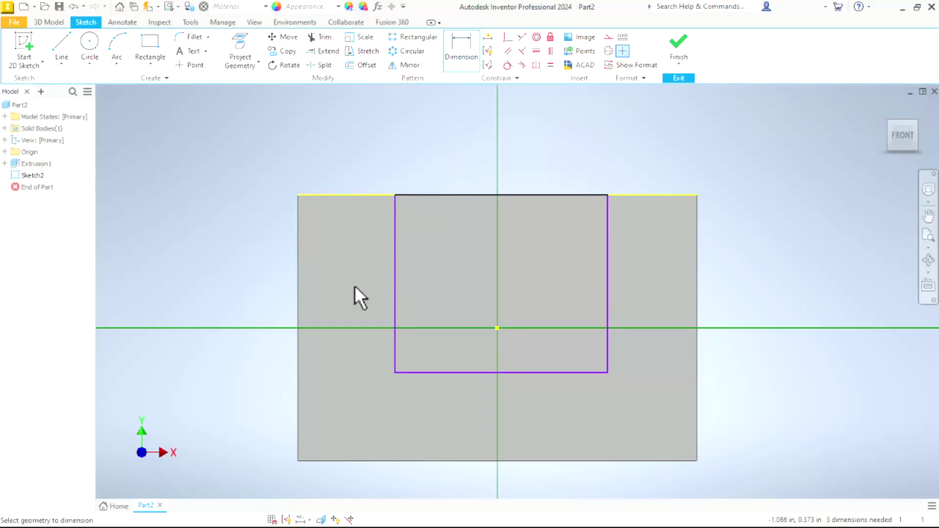
click(410, 461)
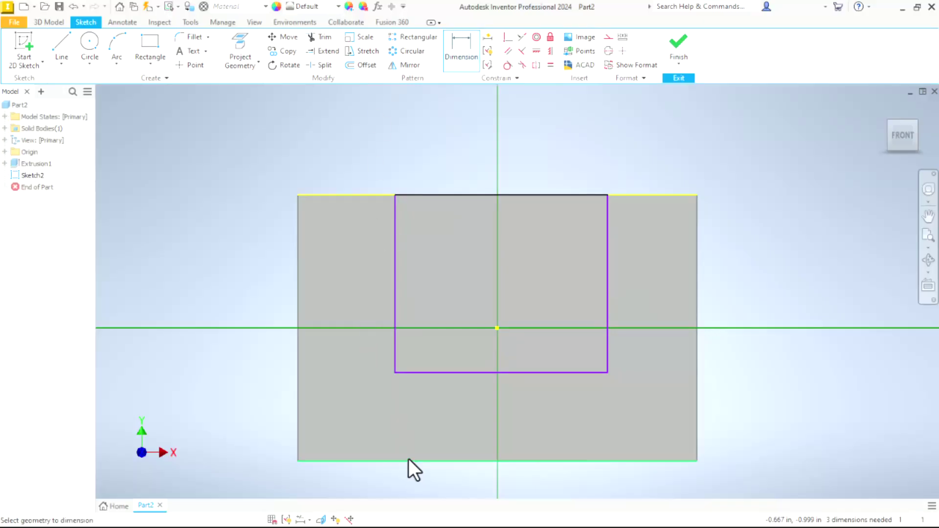
click(423, 372)
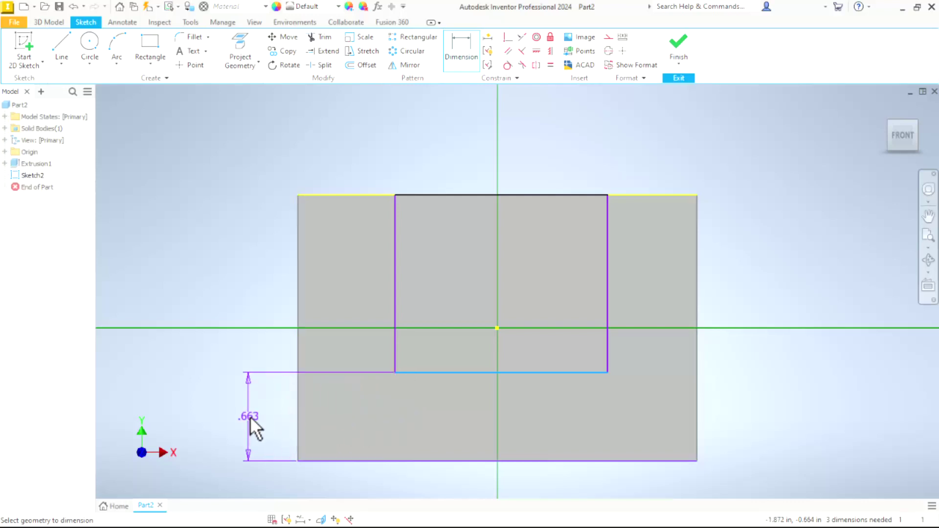
click(250, 416)
text(.75)
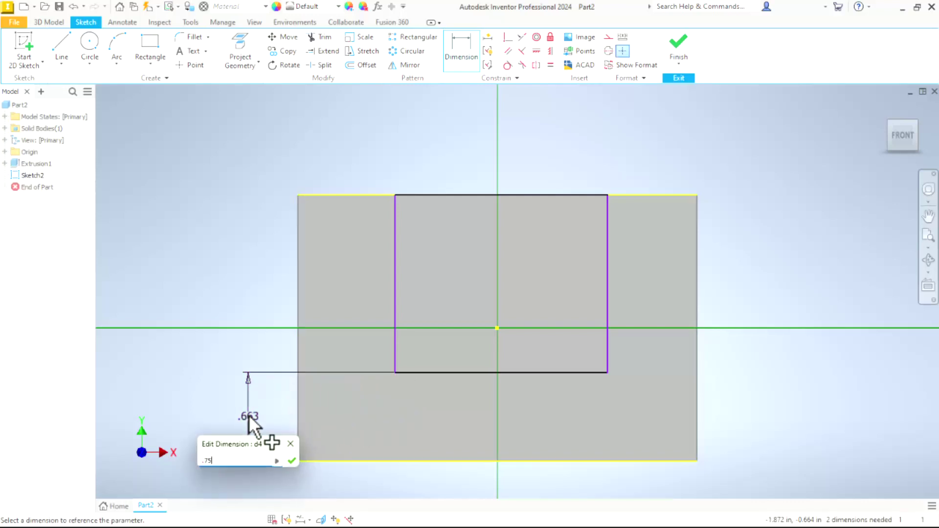
text(0)
key(Return)
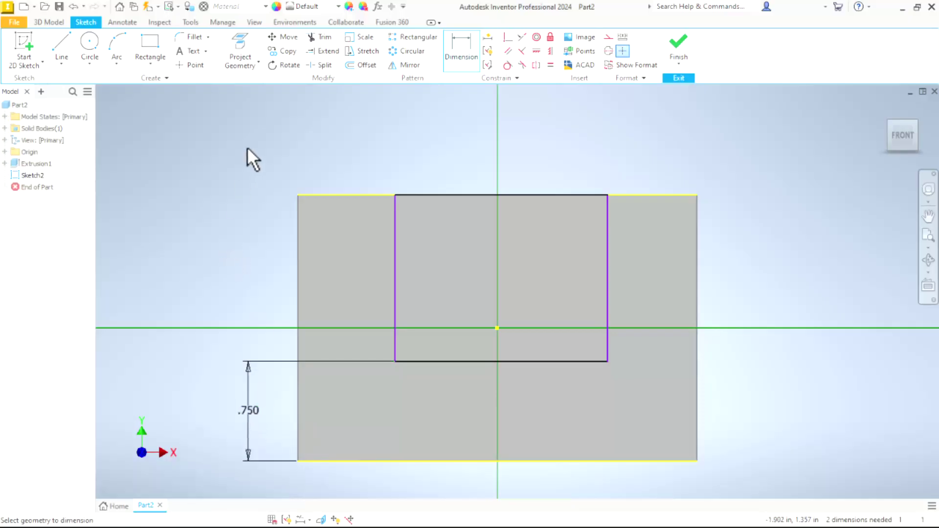
- Shift the rectangle's two vertical sides slightly sideways to test their remaining freedom of movement
right_click(405, 219)
click(414, 222)
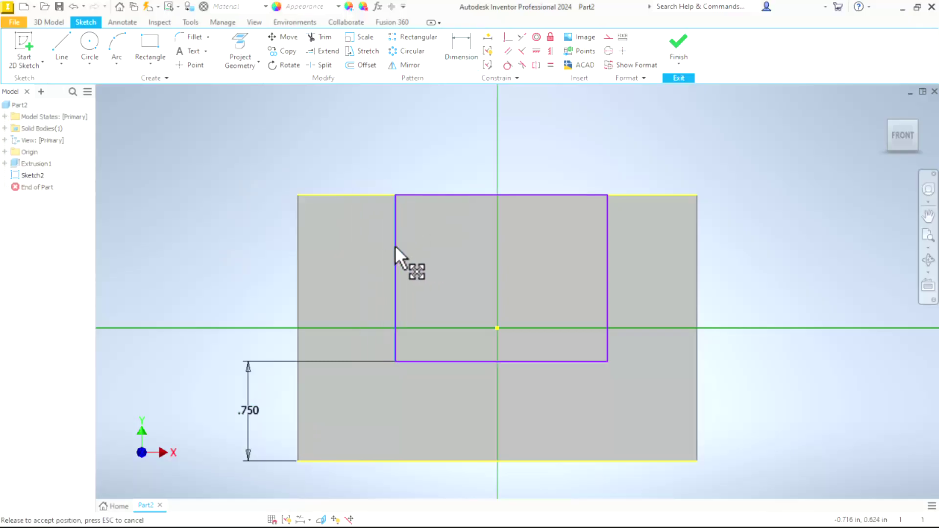
drag(395, 245, 387, 247)
mouse_move(608, 258)
mouse_down()
mouse_move(638, 260)
mouse_move(606, 269)
mouse_up()
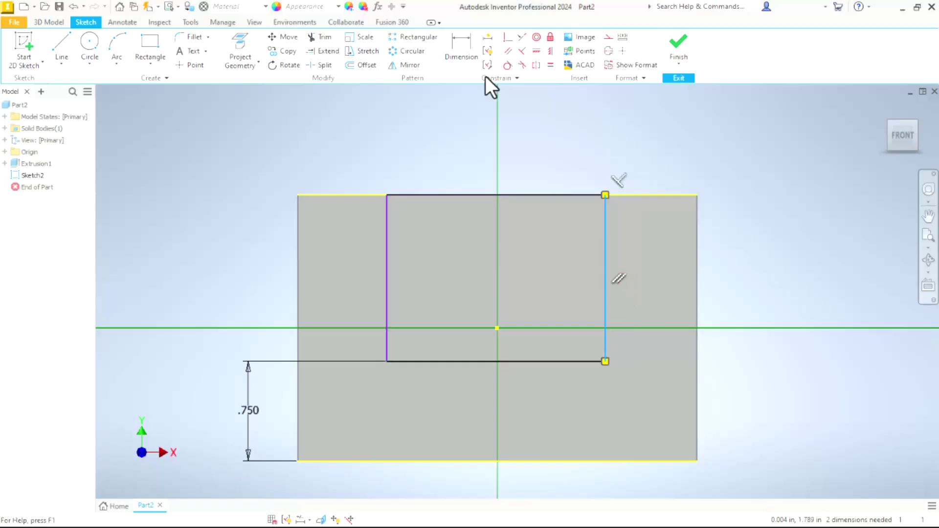
- Dimension the rectangle's left side 0.75 in from the block's left edge
click(468, 42)
click(299, 231)
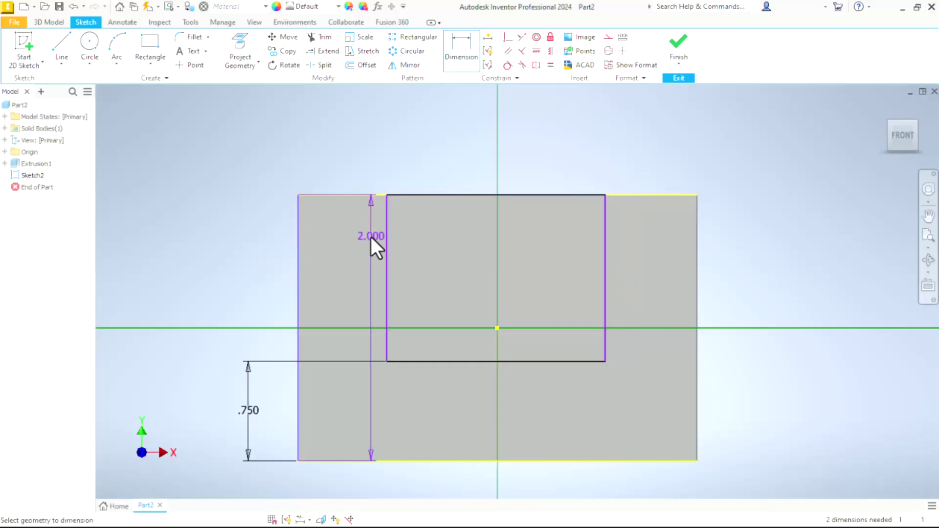
click(386, 244)
click(348, 151)
text(.75)
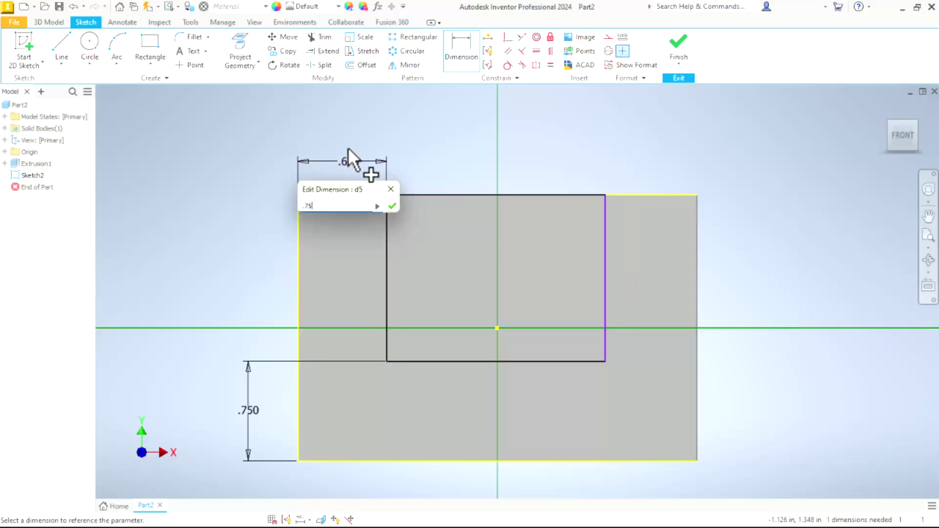
key(Return)
- Dimension the rectangle's right side from the block's right edge and link its value to the left offset dimension, d5
click(606, 220)
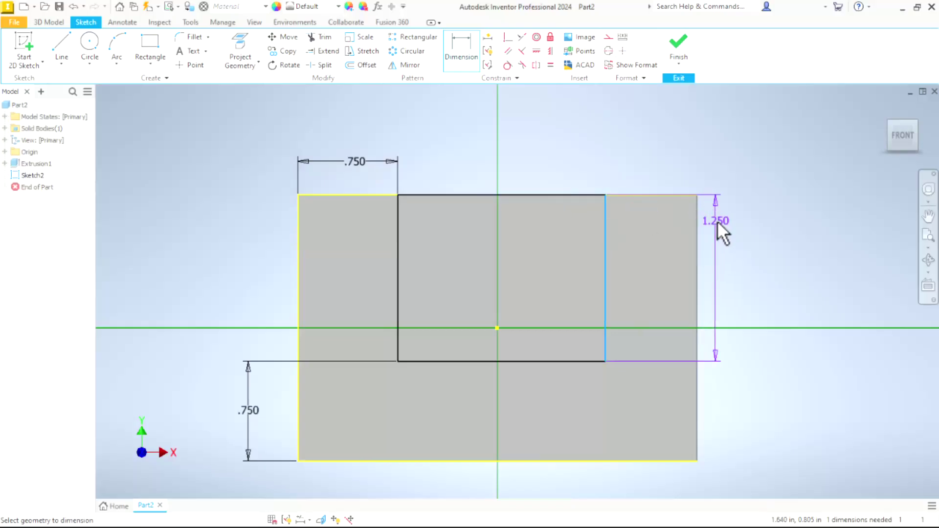
click(697, 230)
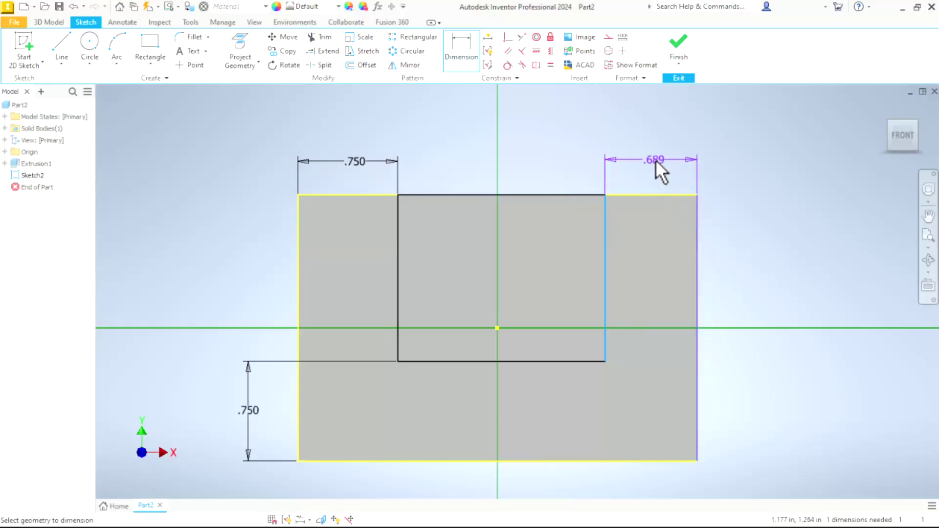
click(656, 160)
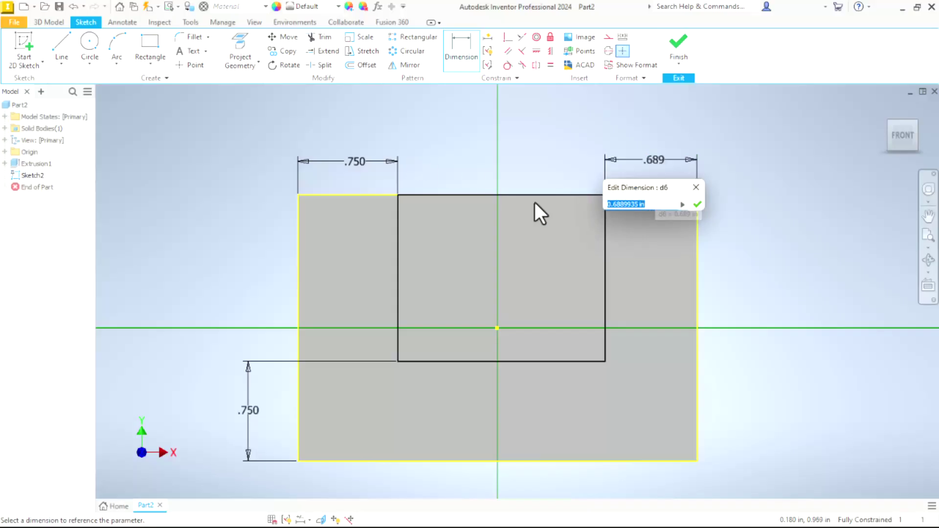
click(357, 168)
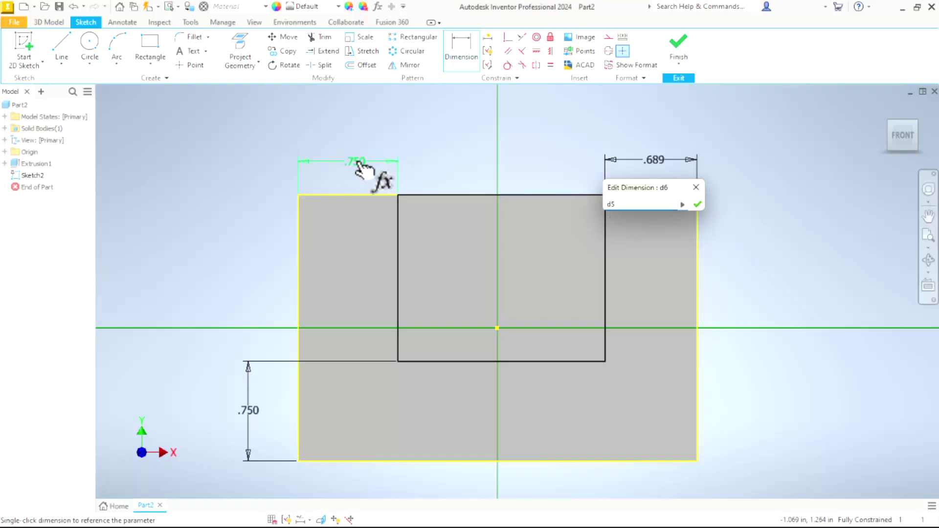
drag(625, 206, 568, 206)
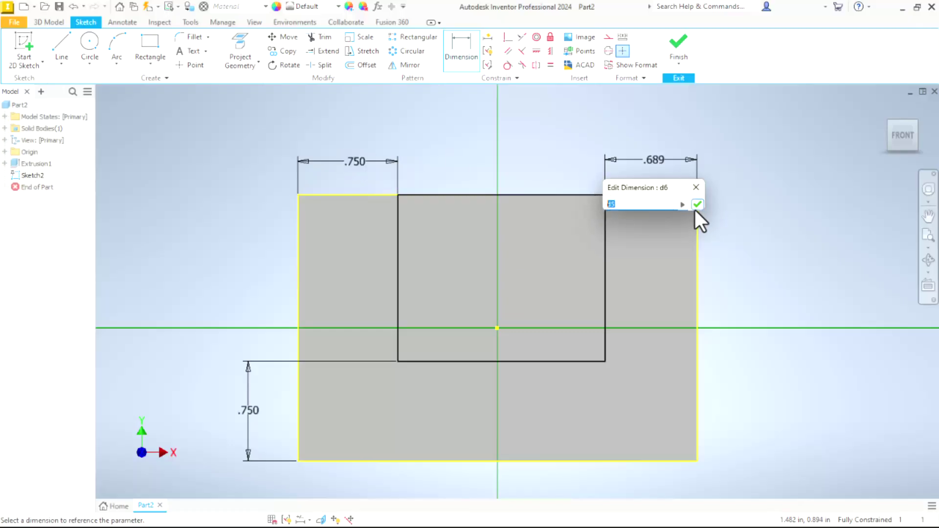
click(697, 204)
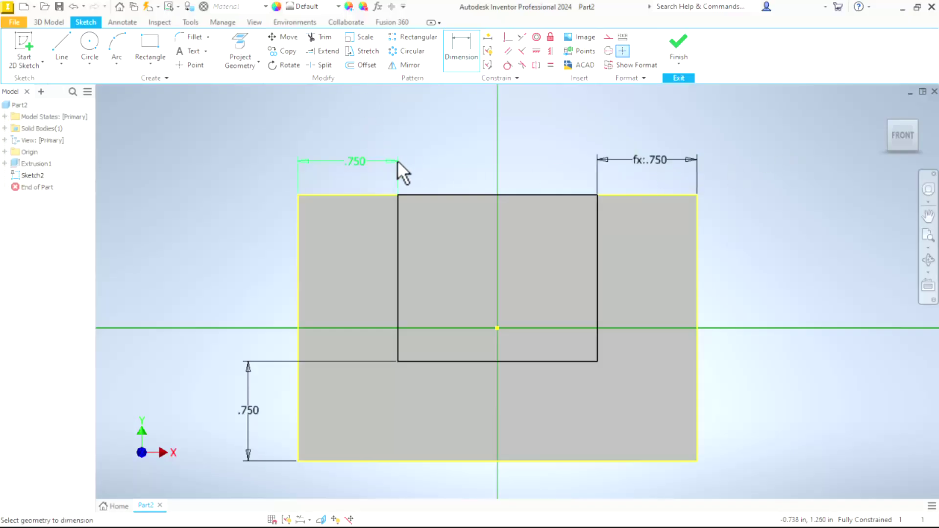
- Test the linked offsets by setting the left offset dimension to 0.8 in, 0.65 in and back to 0.750 in
click(356, 161)
text(.8)
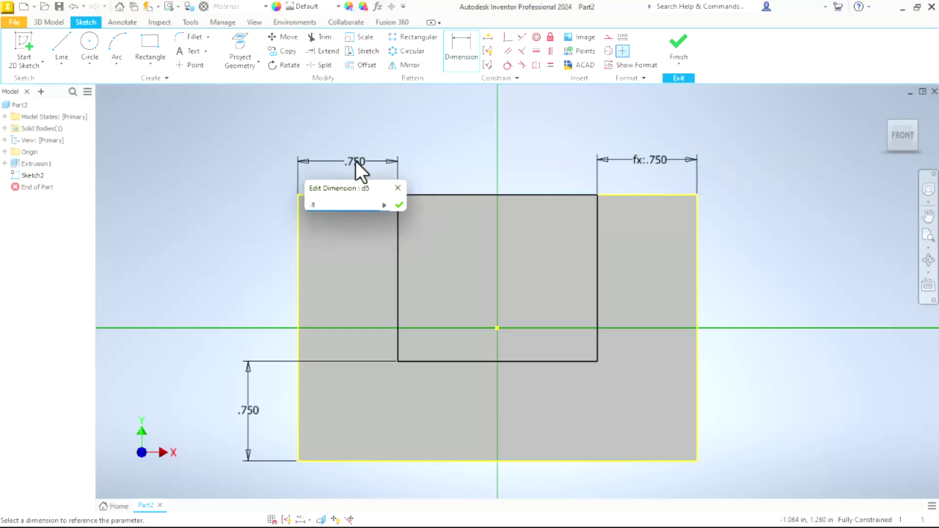
key(Return)
click(354, 160)
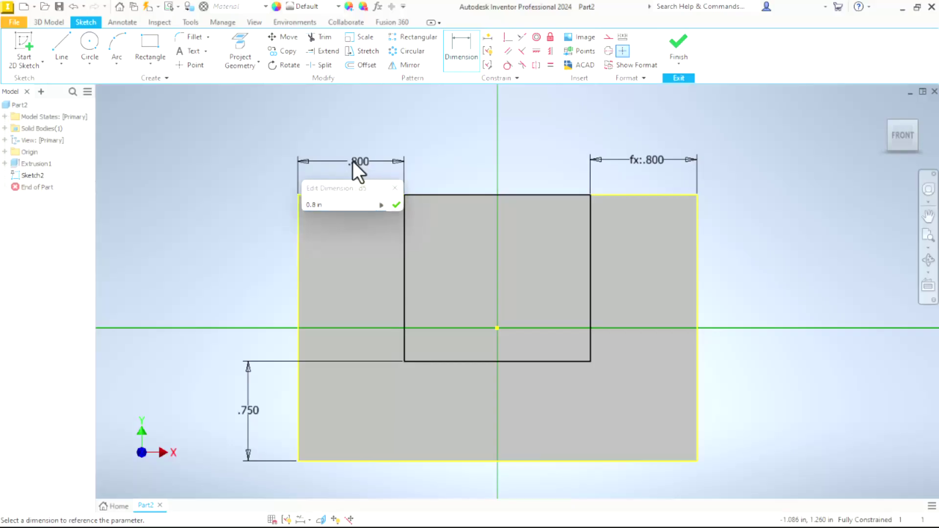
text(.65)
key(Return)
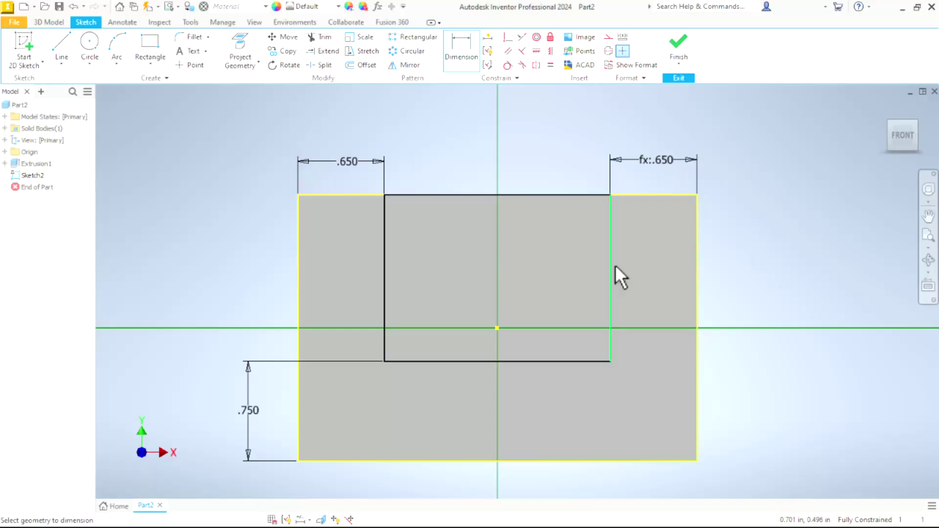
click(344, 162)
text(.750)
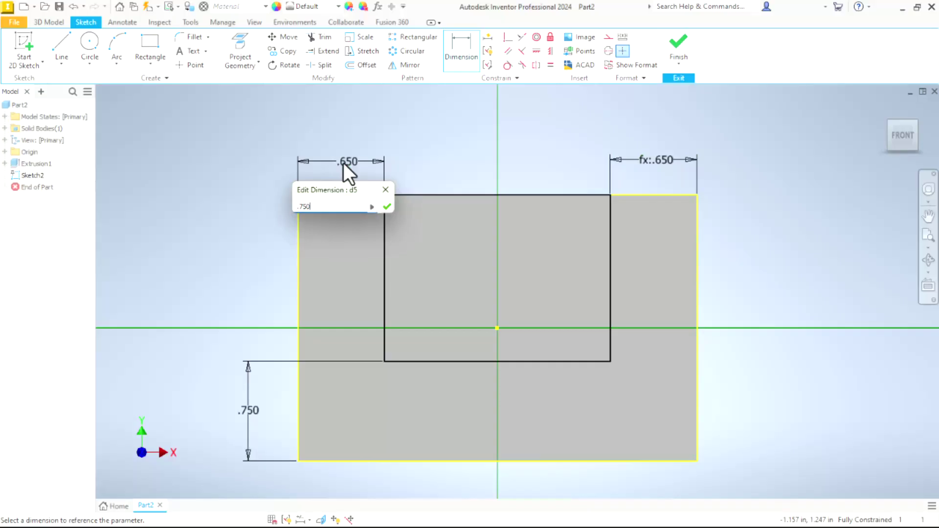
key(Return)
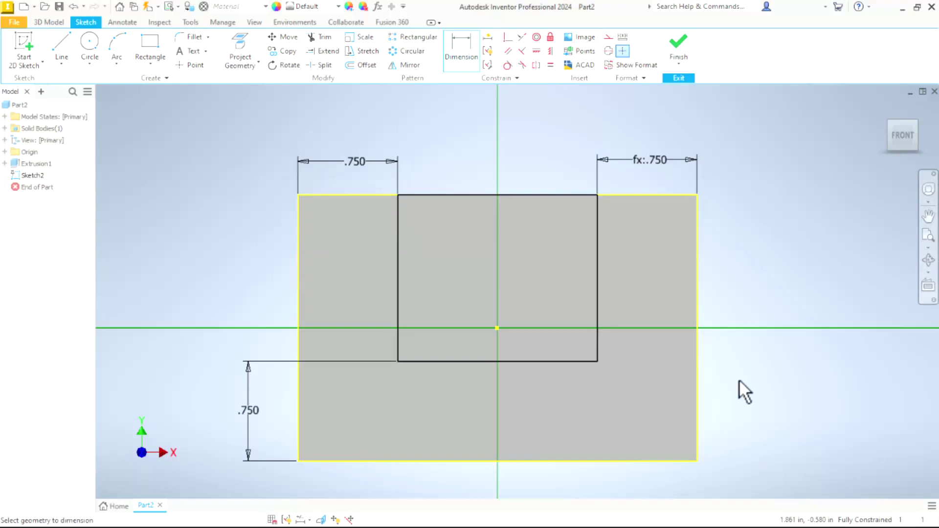
- Finish the sketch and extrude the rectangle as a cut 2 in deep into the block
click(678, 43)
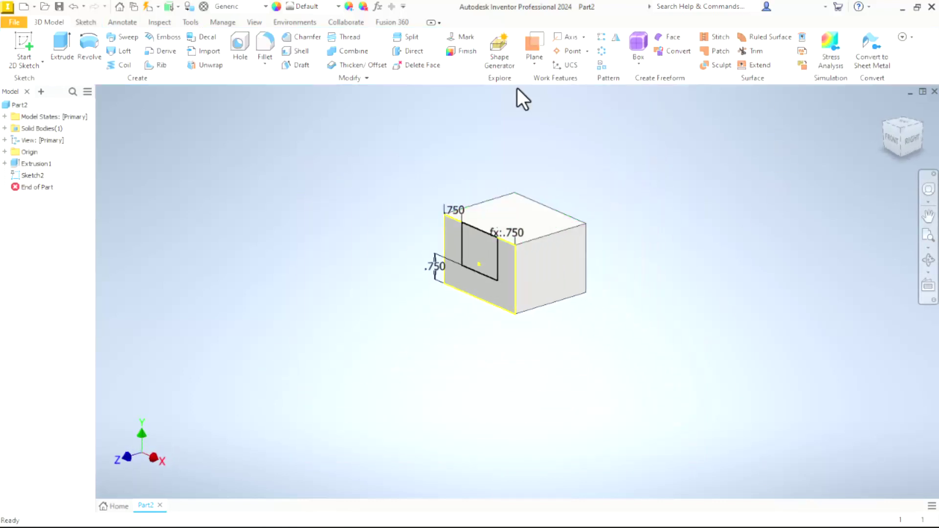
click(487, 252)
click(65, 41)
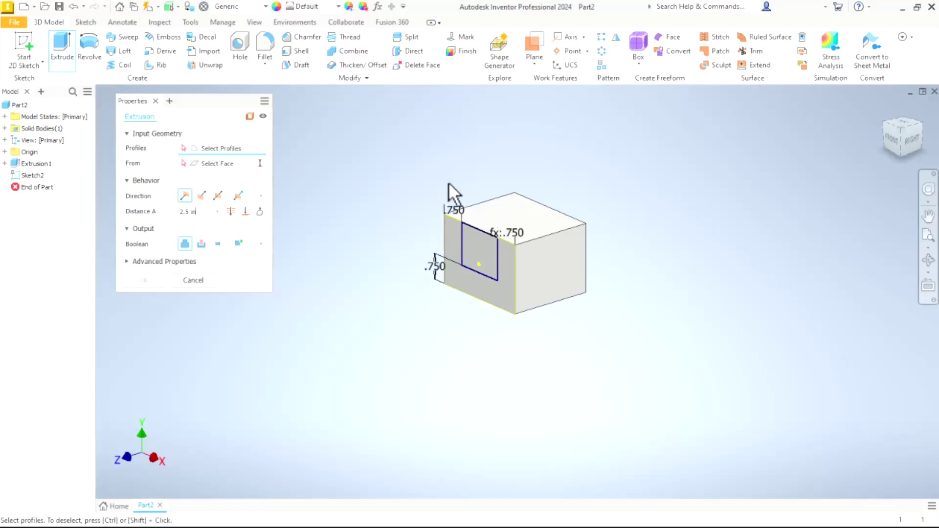
scroll(476, 260, down, 5)
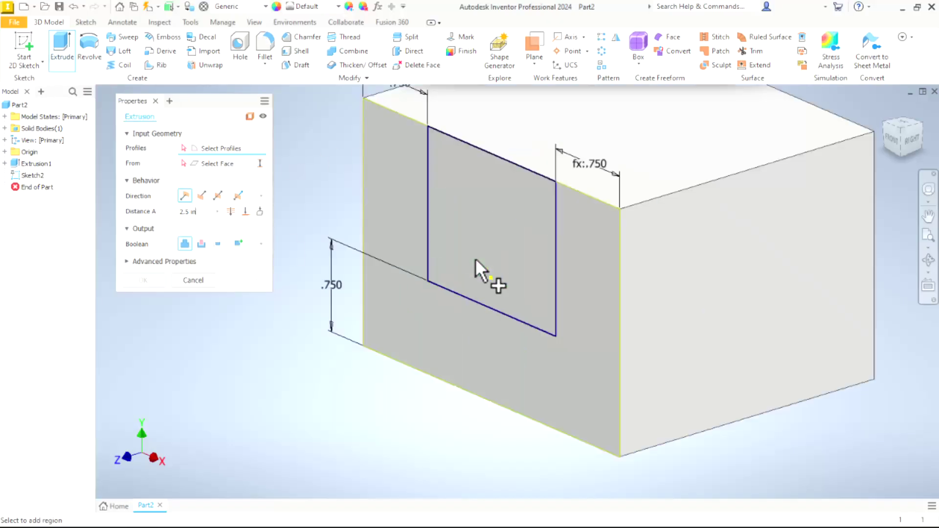
scroll(450, 289, up, 3)
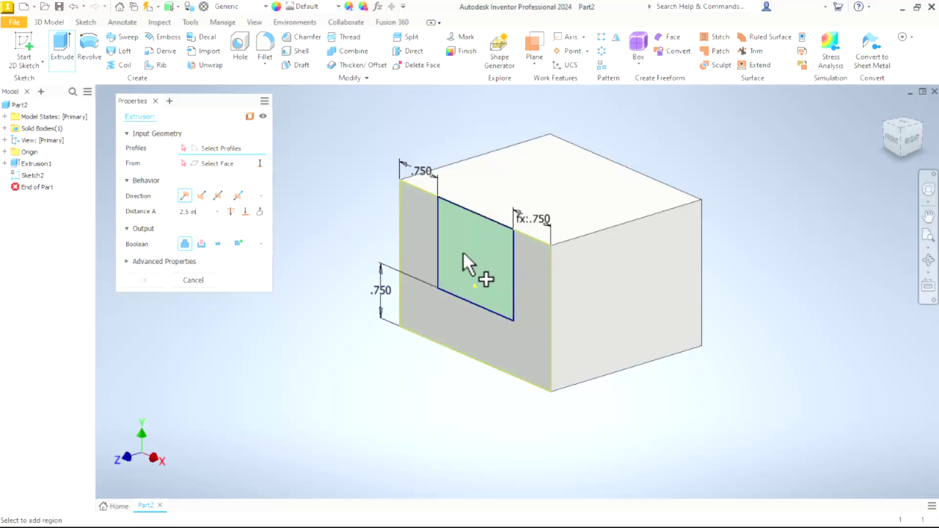
click(463, 253)
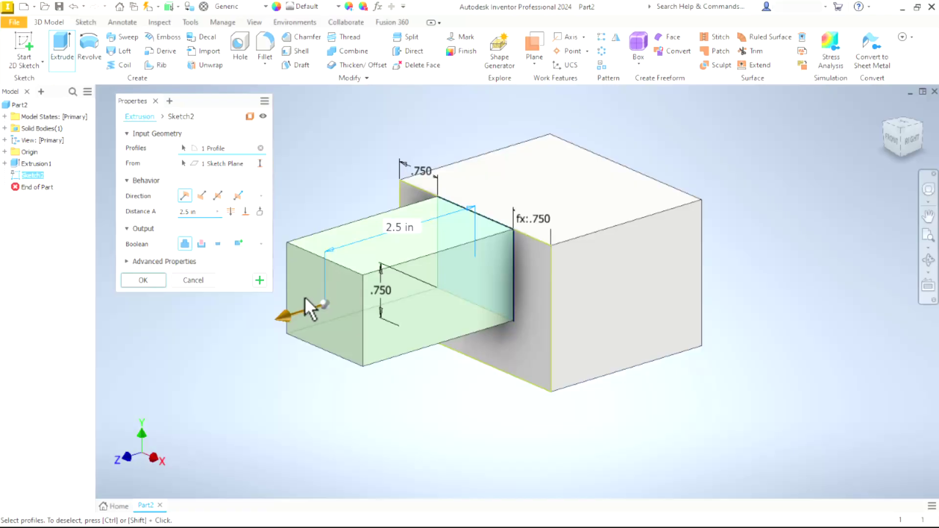
click(202, 244)
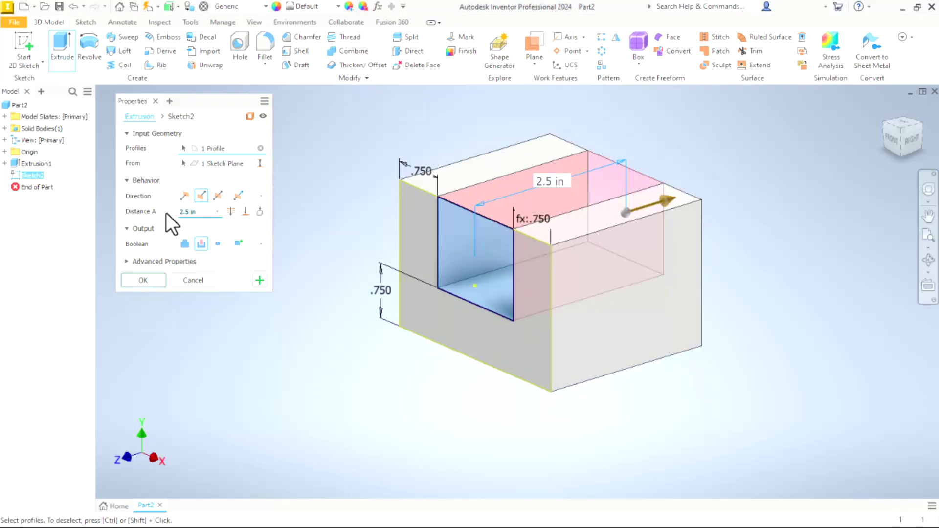
text(2)
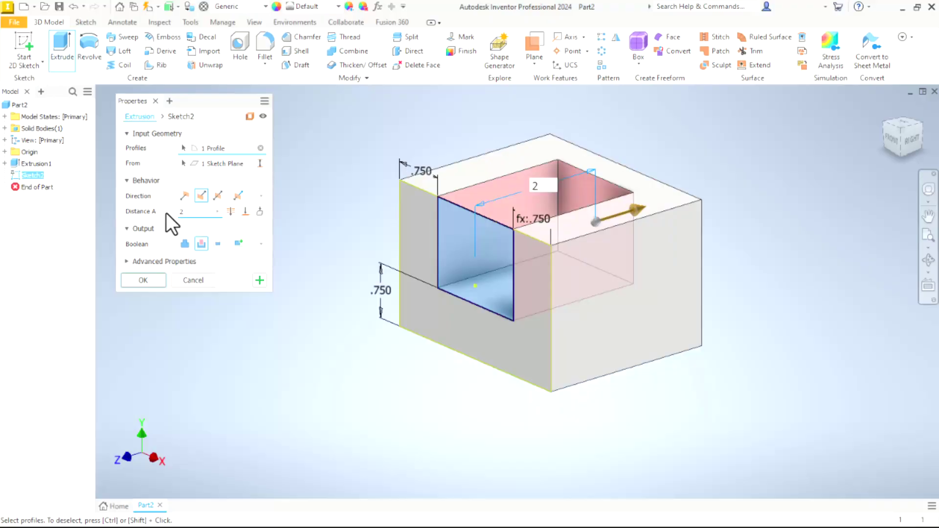
click(148, 277)
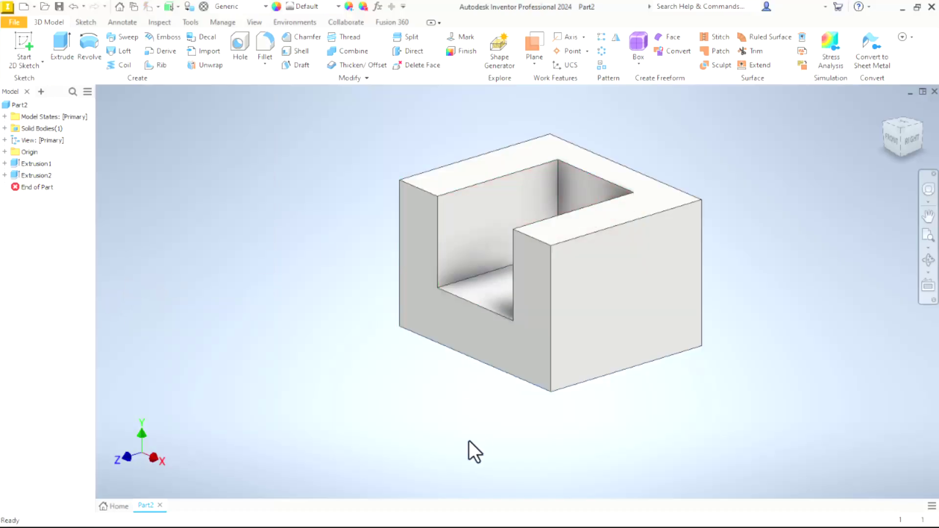
- Fillet the two vertical inside edges at the back of the pocket with a 0.25 in radius
key(F4)
drag(493, 293, 509, 313)
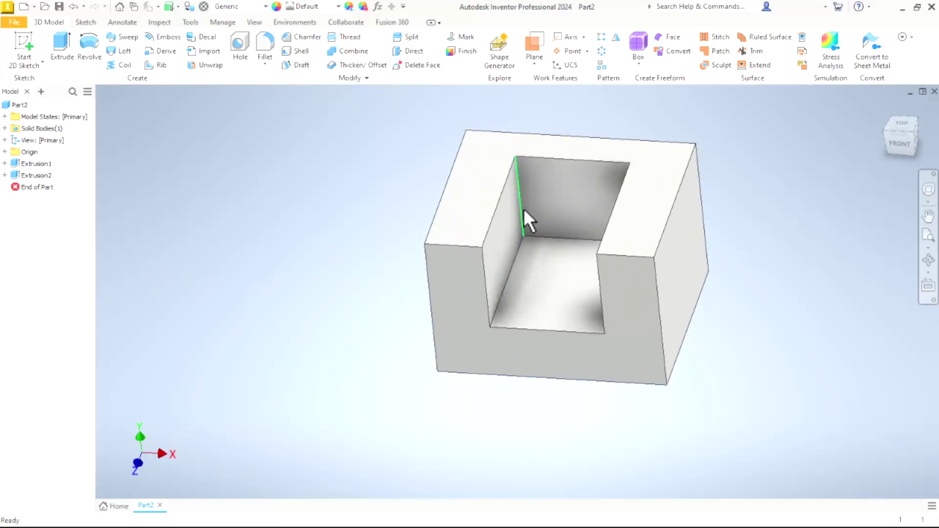
click(265, 40)
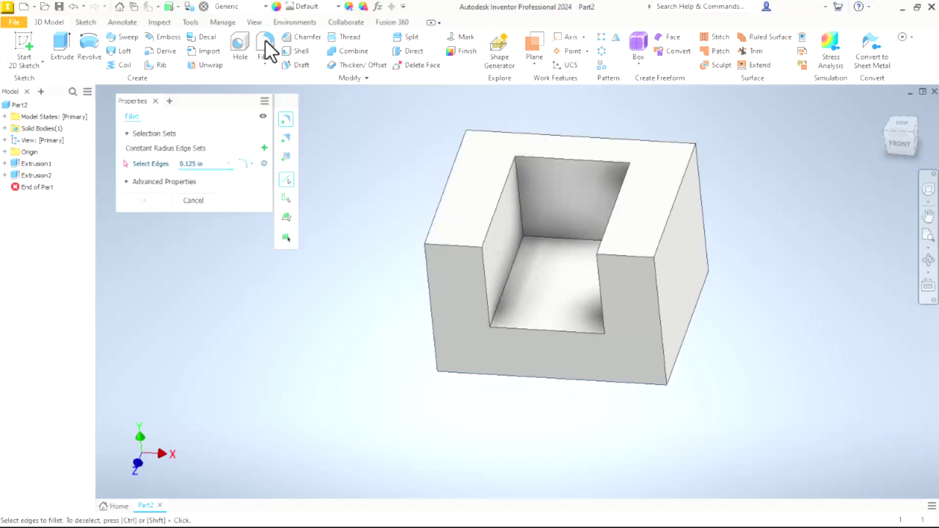
click(185, 163)
text(.25)
click(521, 198)
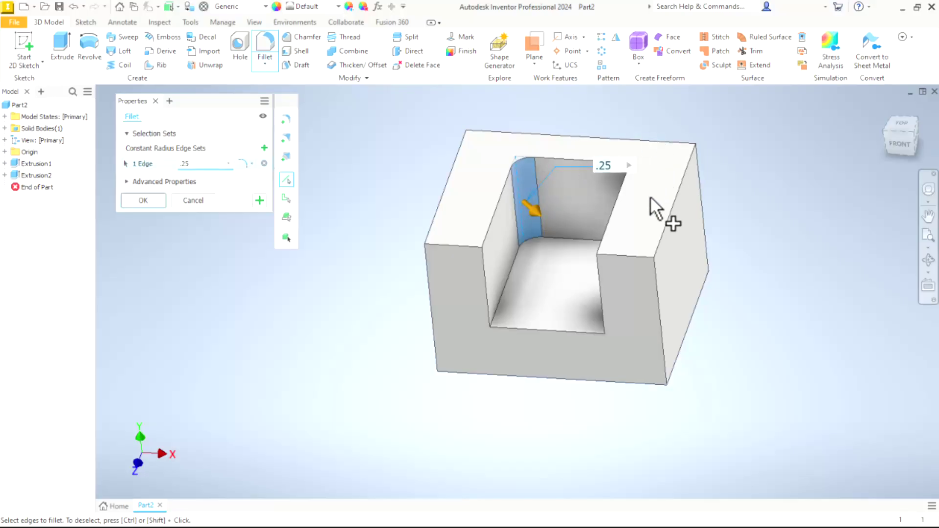
click(635, 223)
shift+middle_drag(601, 226, 542, 262)
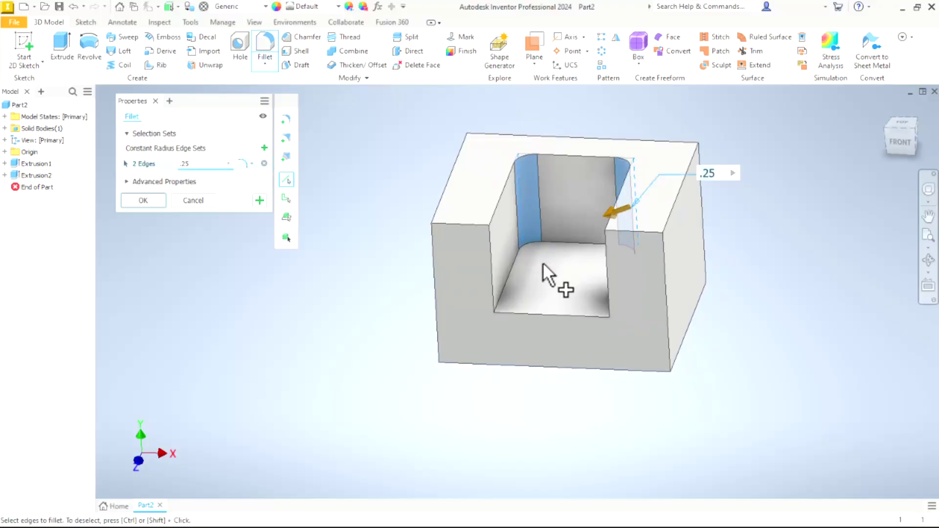
click(142, 201)
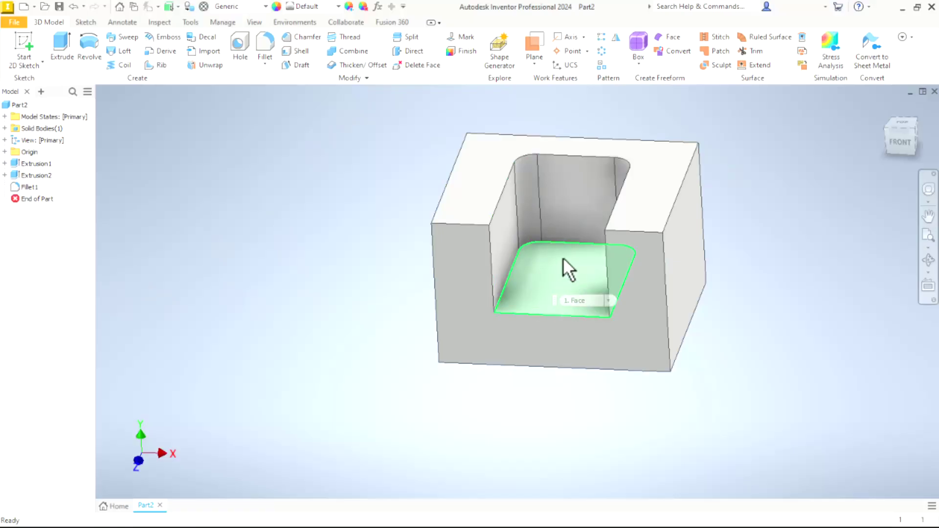
- Start a new sketch on the pocket's floor face
click(562, 272)
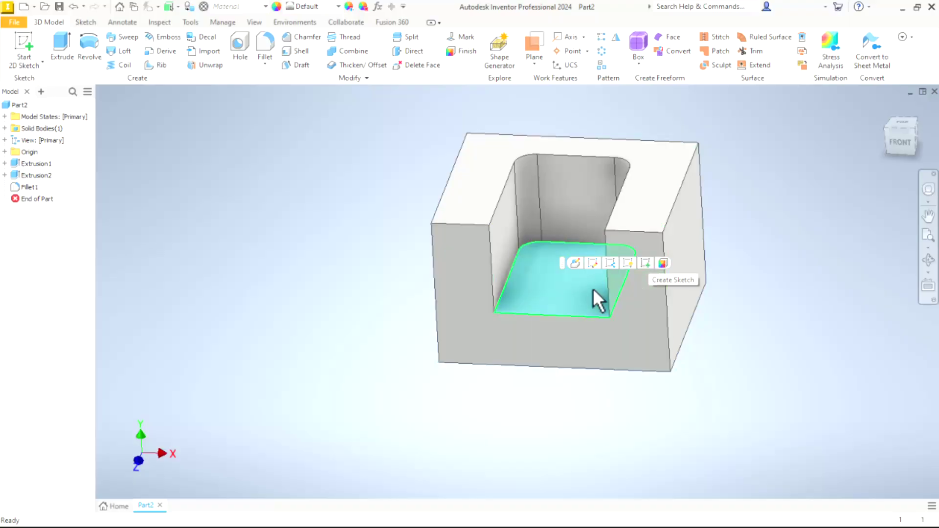
right_click(556, 281)
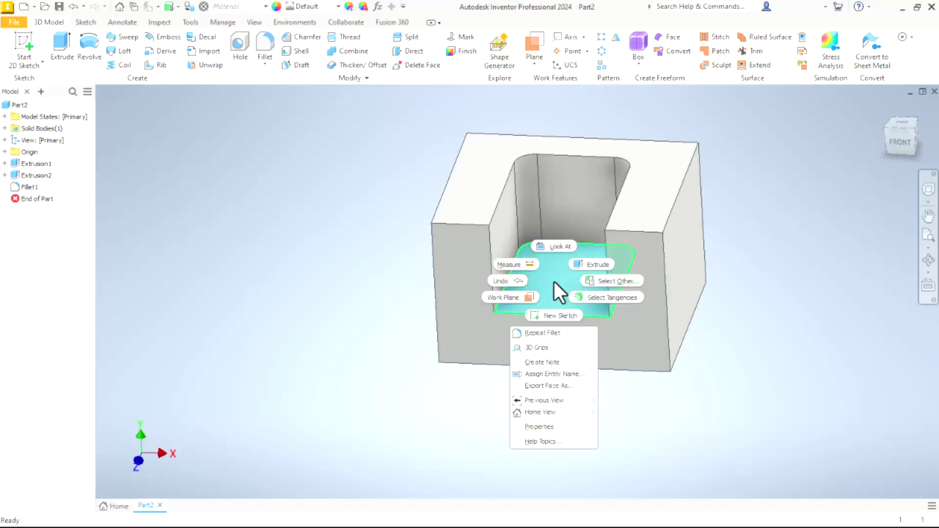
click(552, 315)
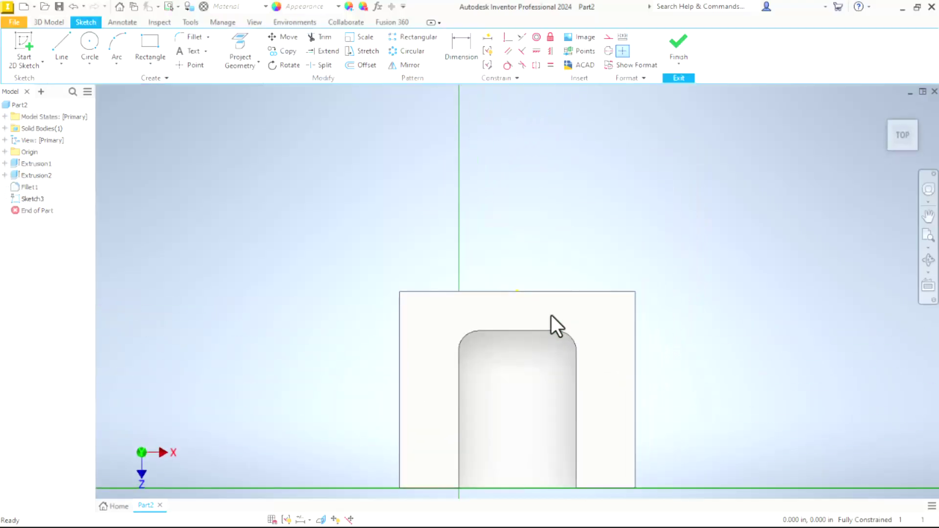
scroll(472, 174, up, 3)
scroll(512, 383, down, 4)
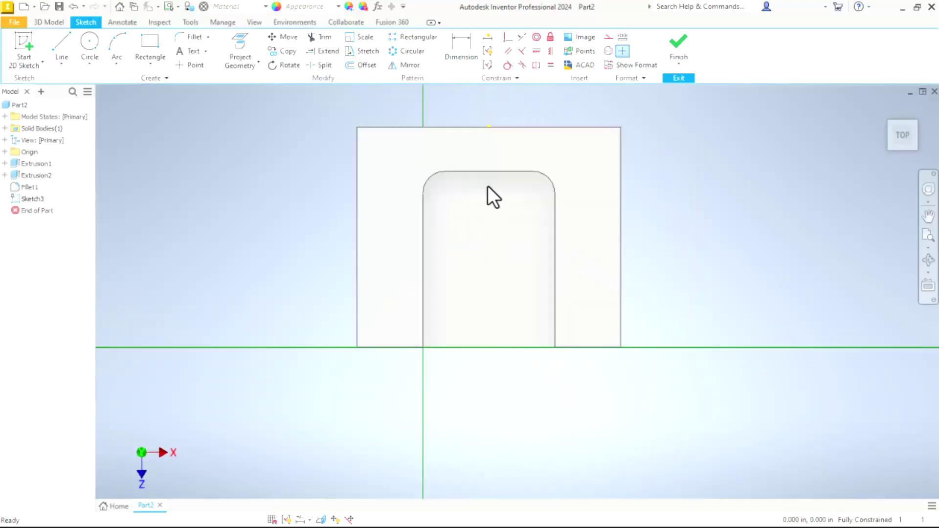
- Place two sketch points along the pocket's middle, one about 0.41 in from the front edge and one nearer the back
click(184, 65)
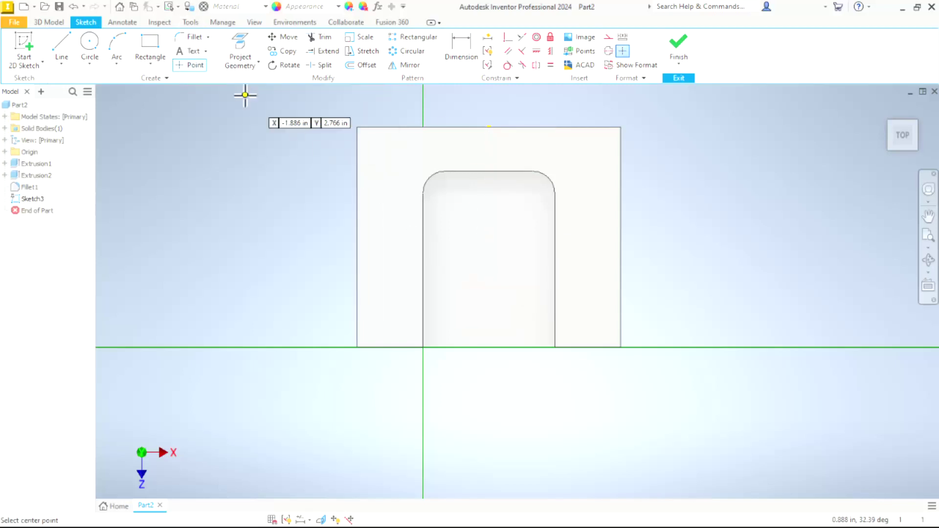
click(488, 310)
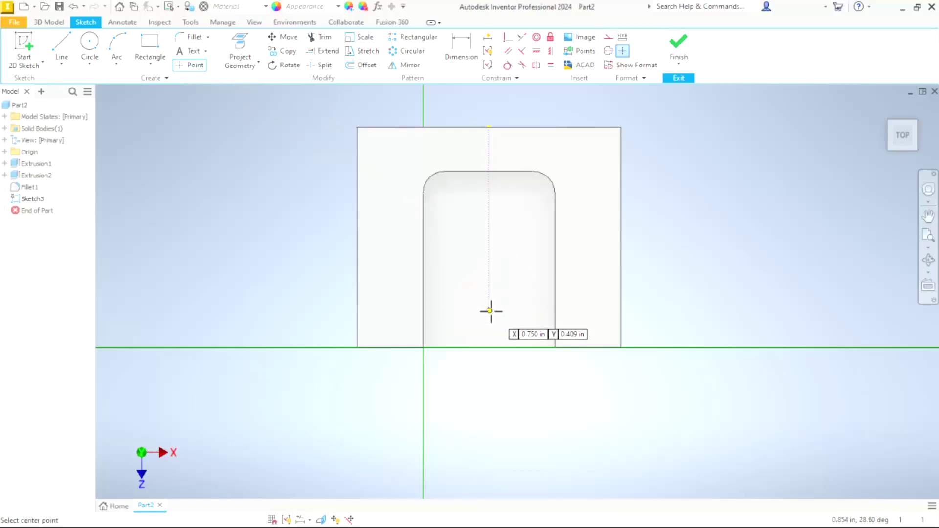
right_click(489, 213)
click(524, 217)
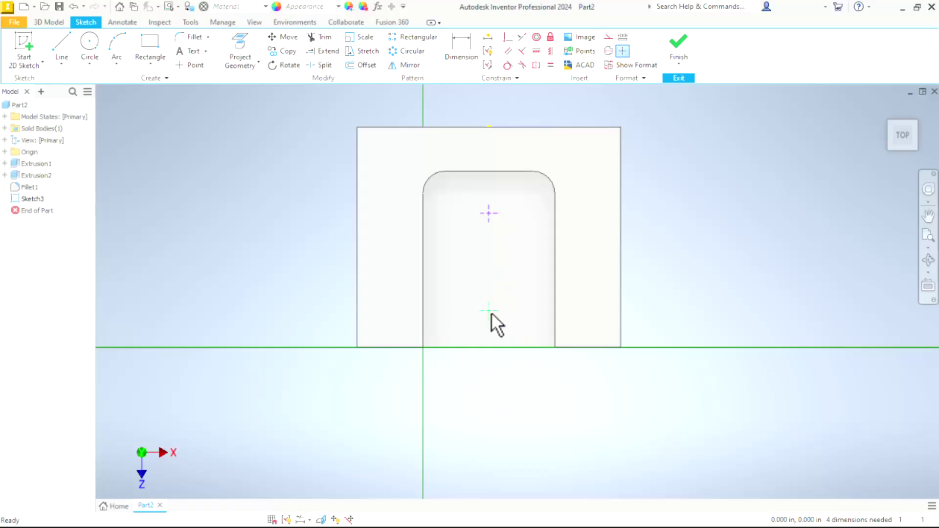
- Constrain the two sketch points to align vertically and shift the rear point slightly to test the alignment
click(550, 52)
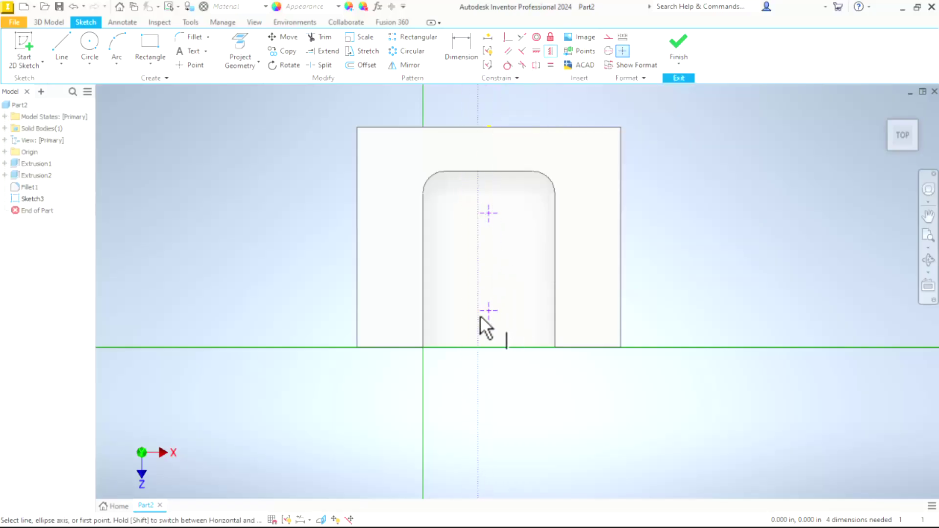
click(489, 215)
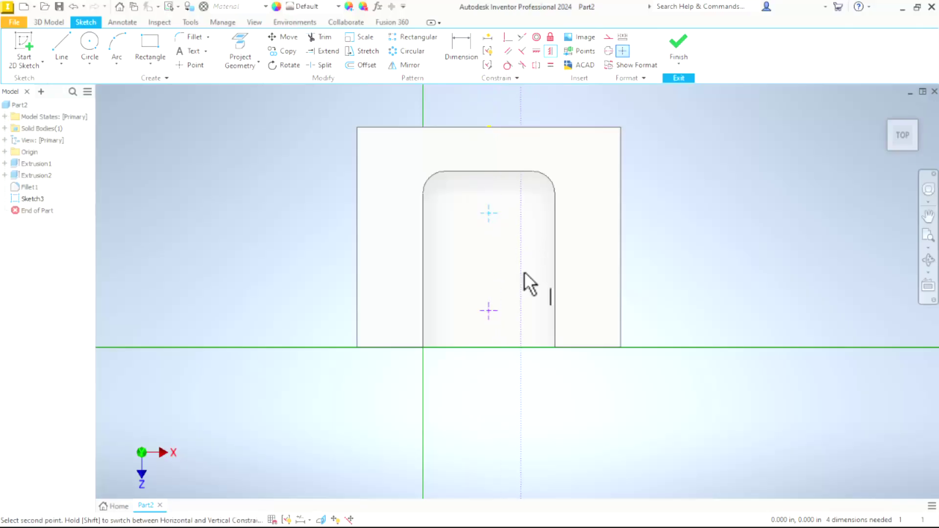
click(491, 310)
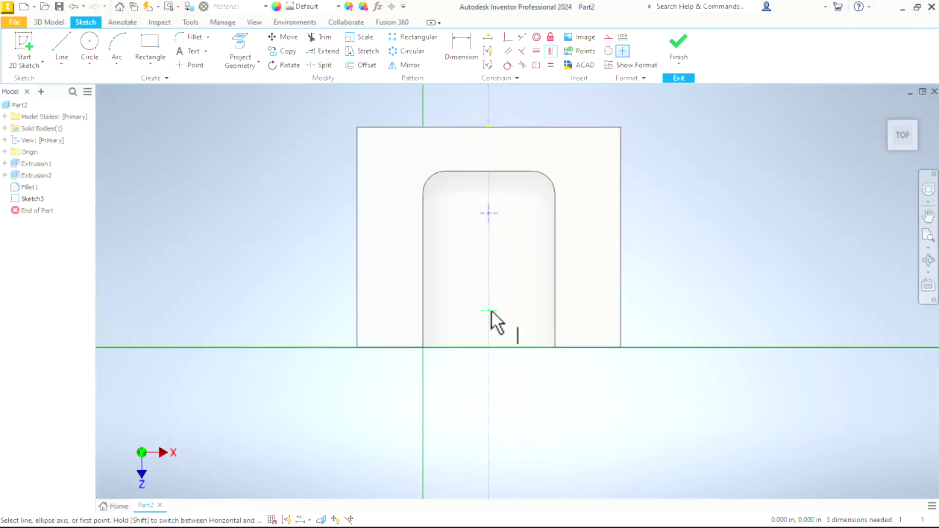
right_click(509, 256)
click(545, 259)
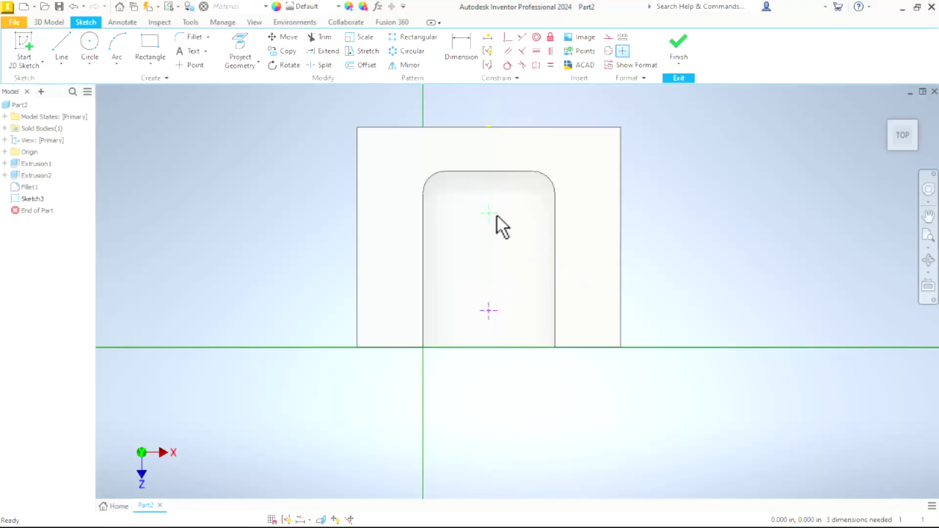
drag(492, 213, 486, 214)
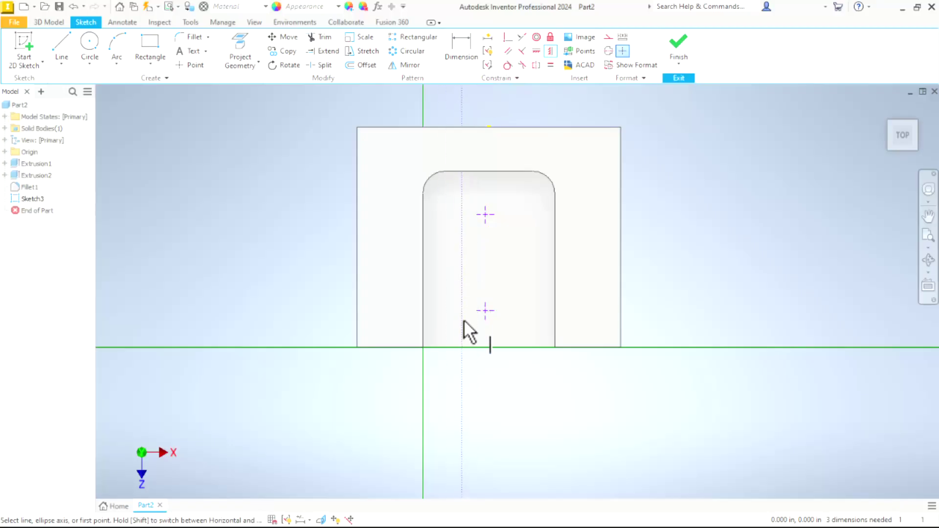
- Align the front point vertically with the midpoint of the pocket's front edge and test both points' remaining movement
click(490, 348)
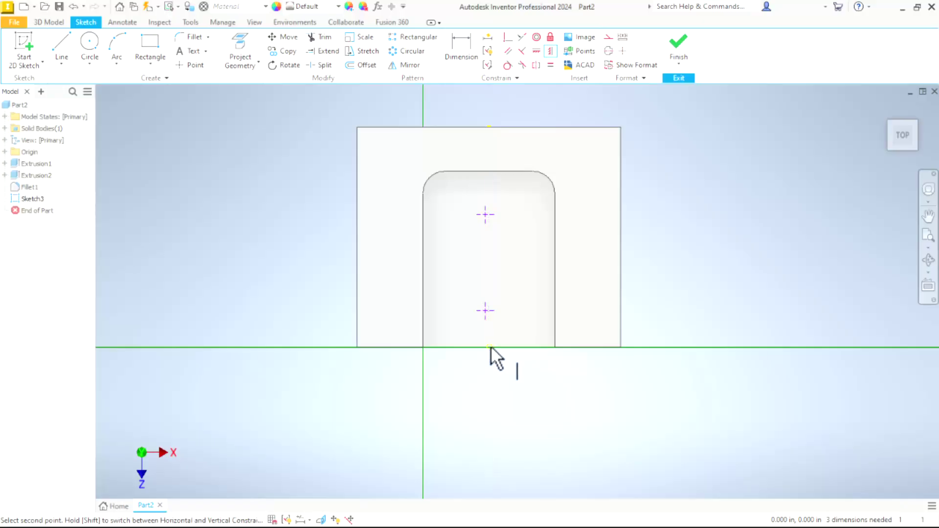
click(486, 310)
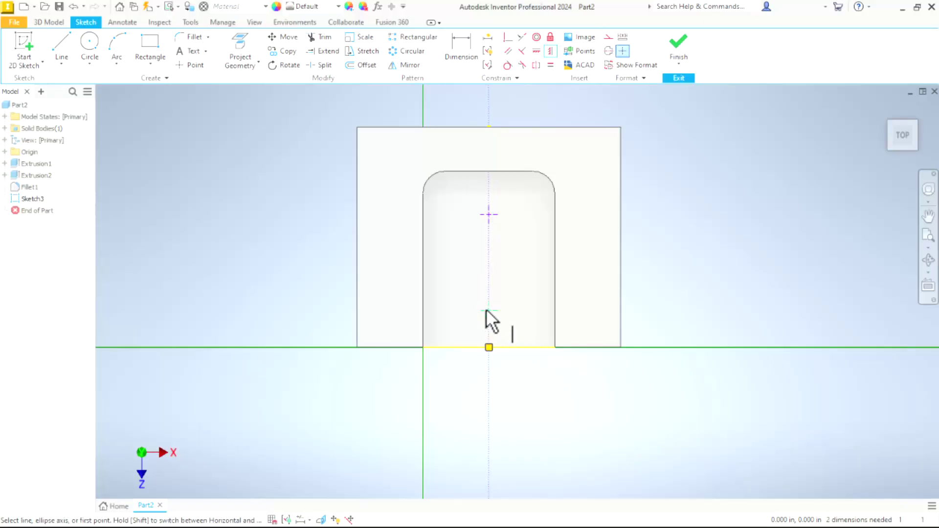
right_click(464, 268)
click(497, 268)
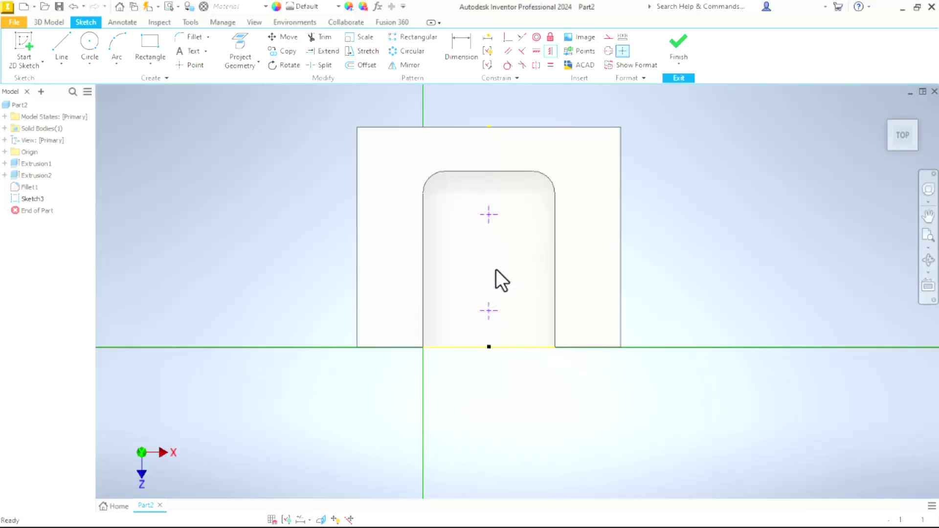
drag(490, 310, 489, 303)
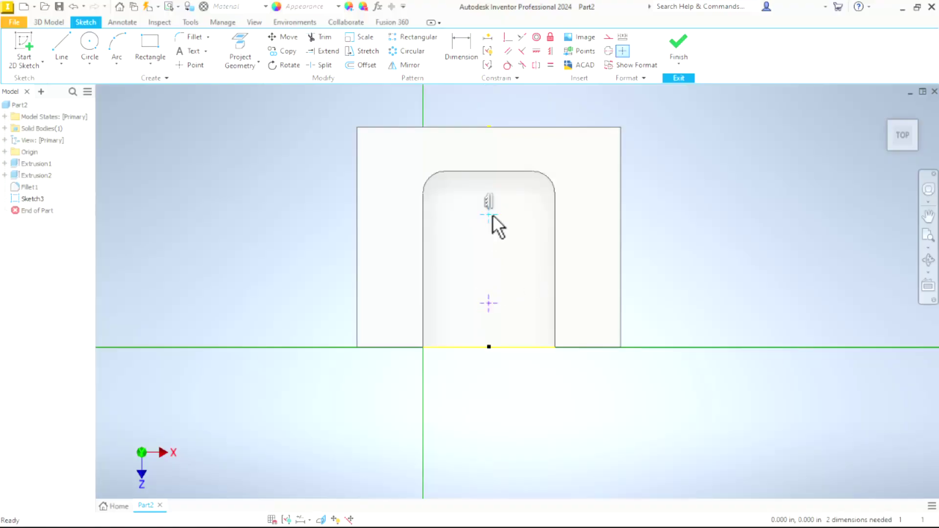
drag(490, 215, 488, 217)
- Dimension the front point 0.5 in from the pocket's front edge
click(461, 49)
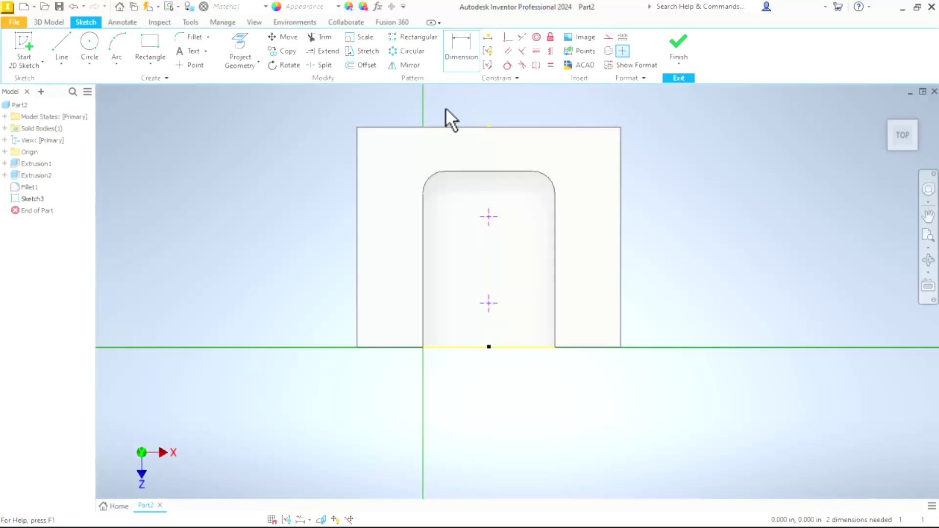
click(448, 348)
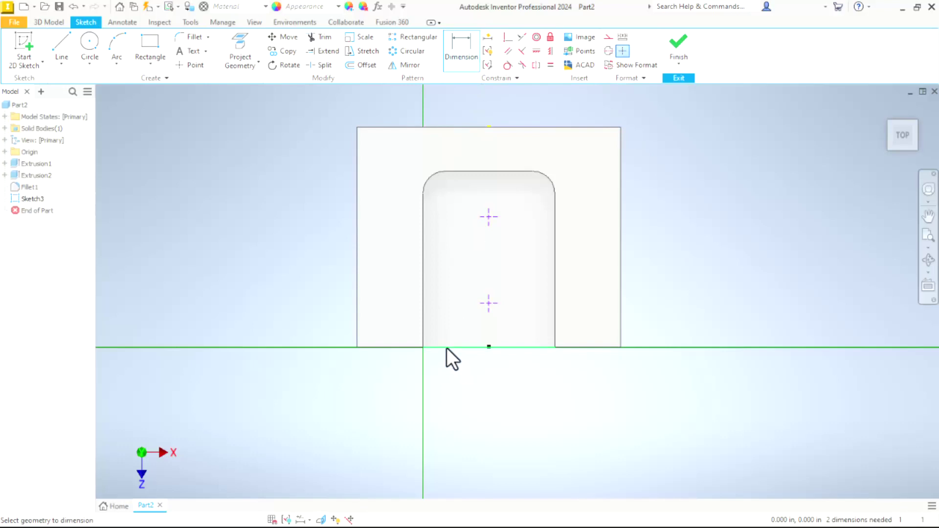
click(490, 305)
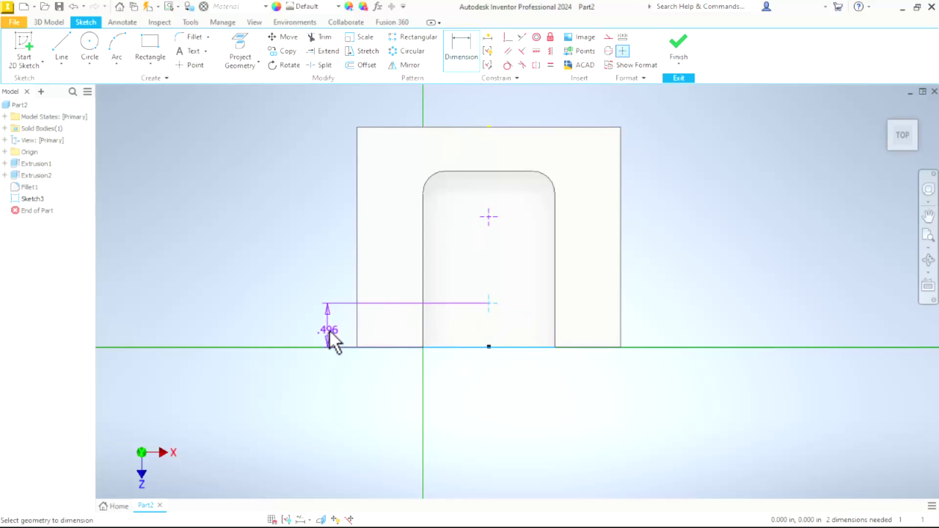
click(329, 336)
text(.5)
key(Return)
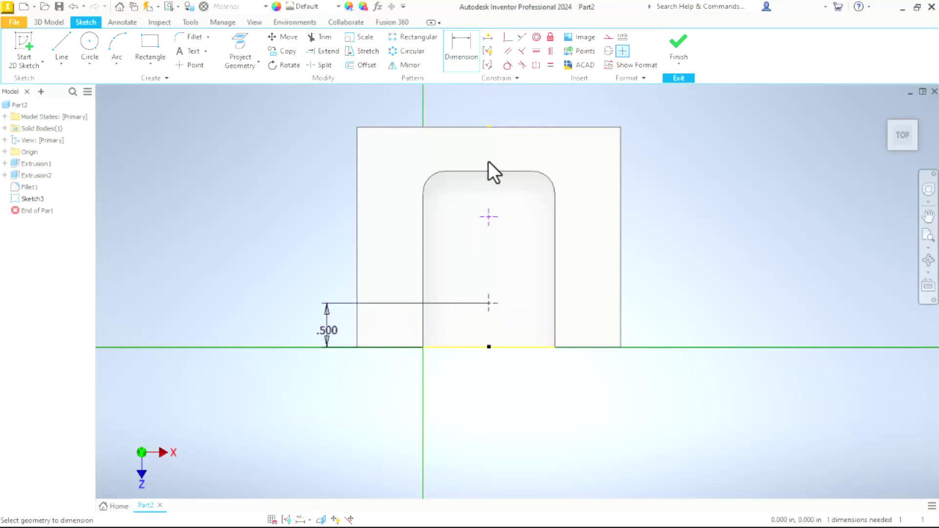
- Dimension the rear point 0.5 in from the pocket's back edge and finish the sketch
click(473, 171)
click(489, 217)
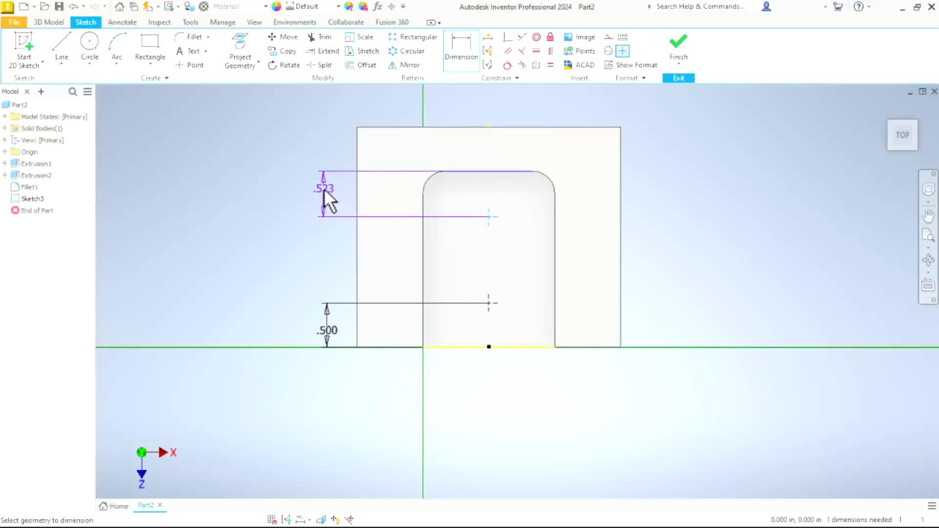
click(317, 187)
text(.5)
key(Return)
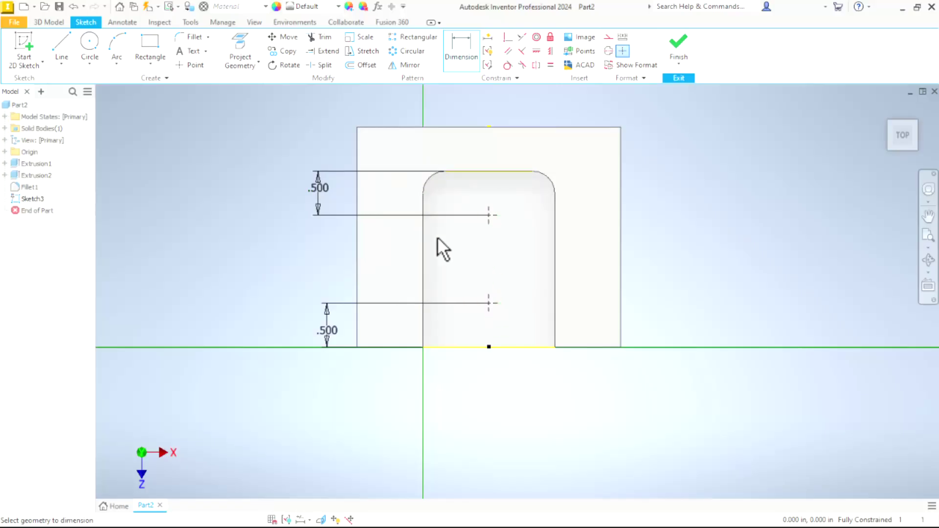
right_click(266, 234)
click(296, 236)
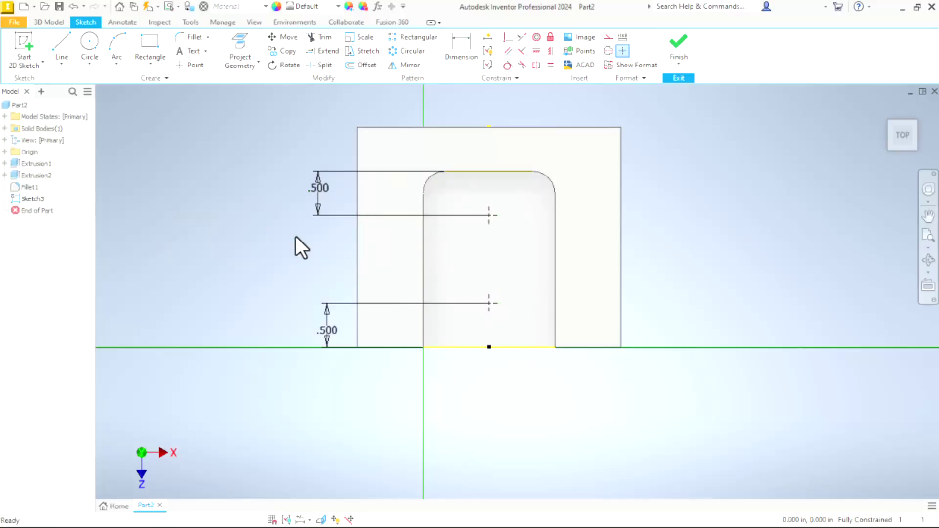
right_click(616, 183)
click(615, 219)
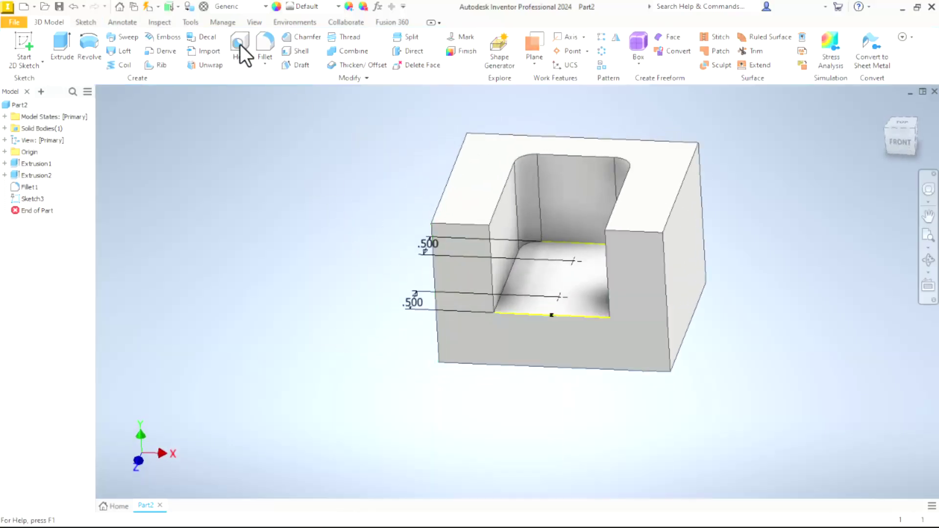
- Start a Hole feature on the two sketch points as tapped holes with ANSI Unified Screw Threads
click(239, 42)
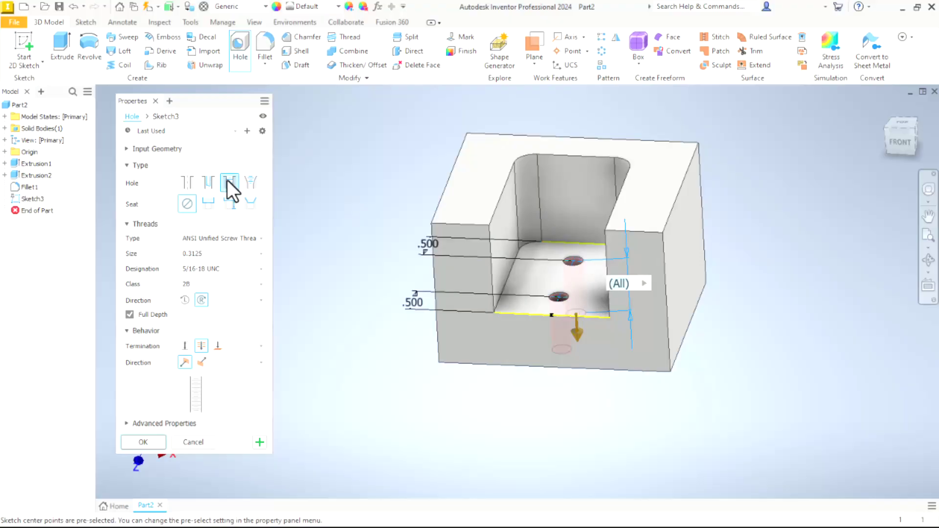
click(187, 183)
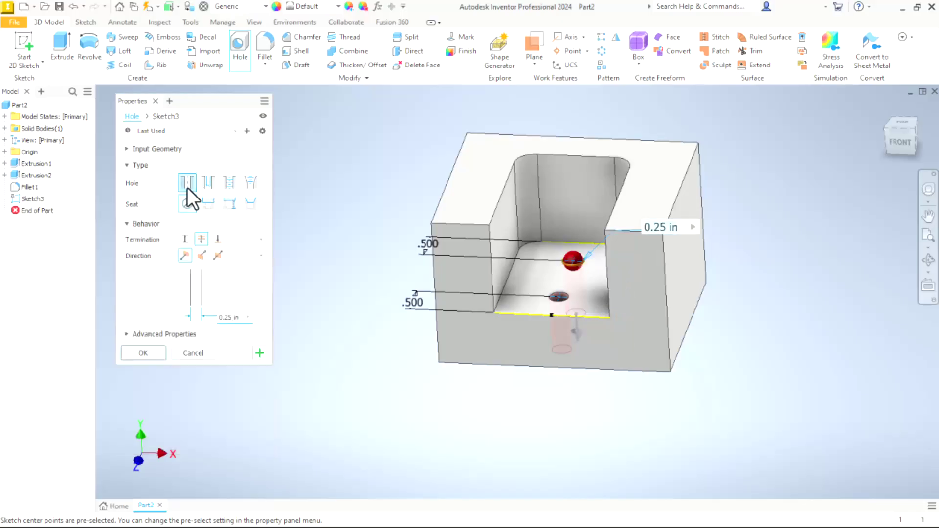
click(230, 182)
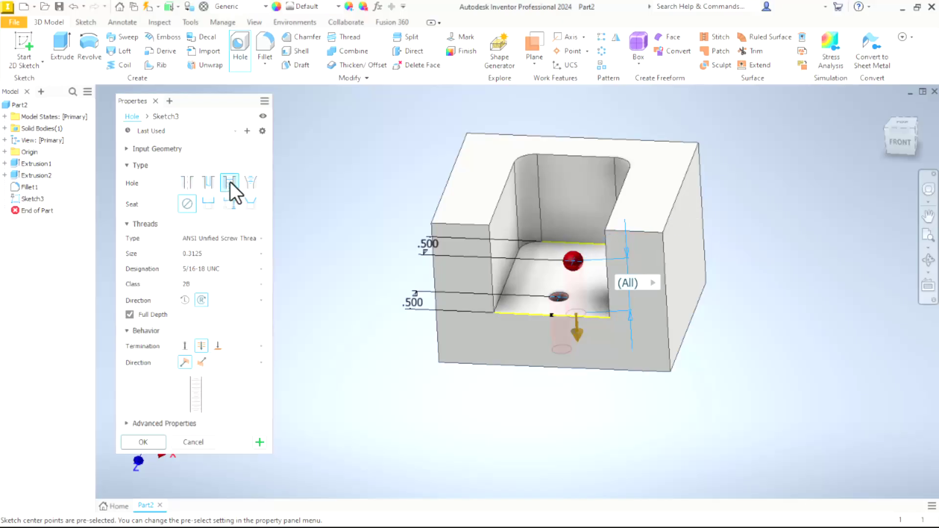
click(209, 238)
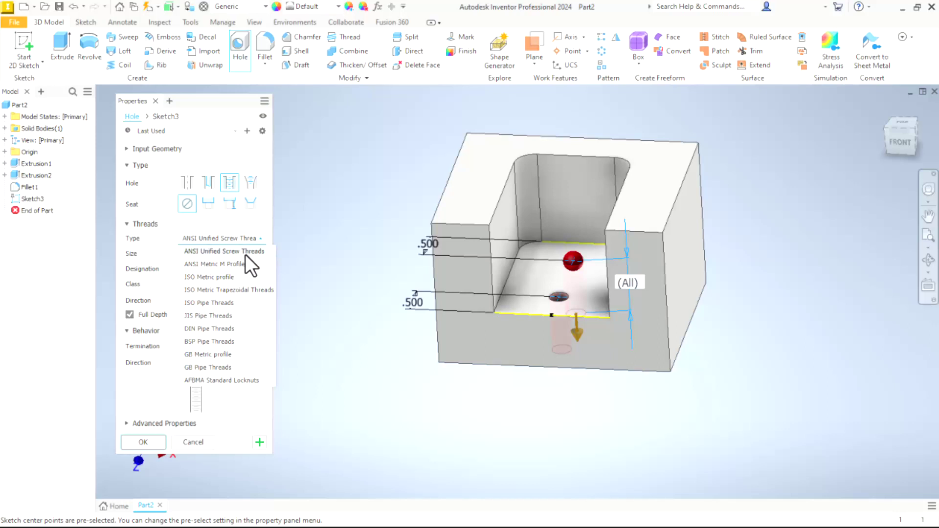
click(245, 252)
- Set the thread to size 0.3125, designation 5/16-18 UNC at full depth, and create the through-all tapped holes
click(205, 254)
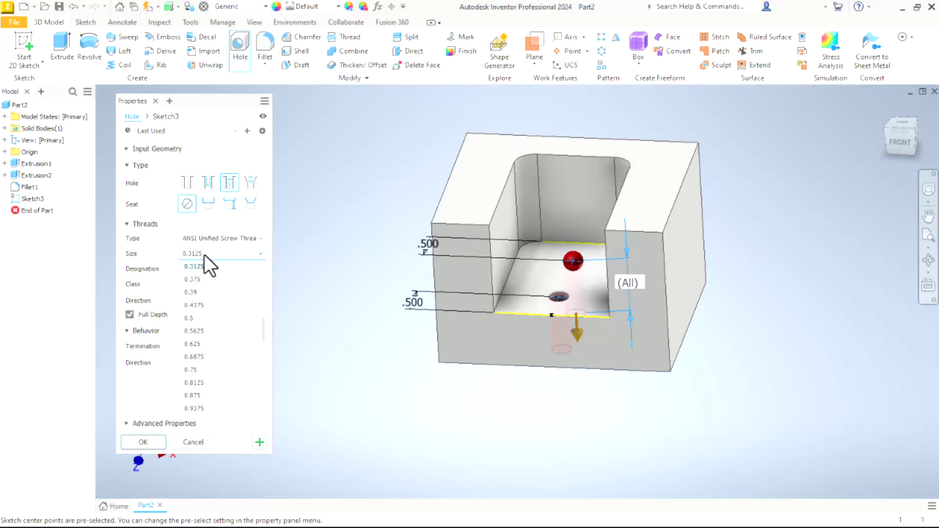
click(204, 268)
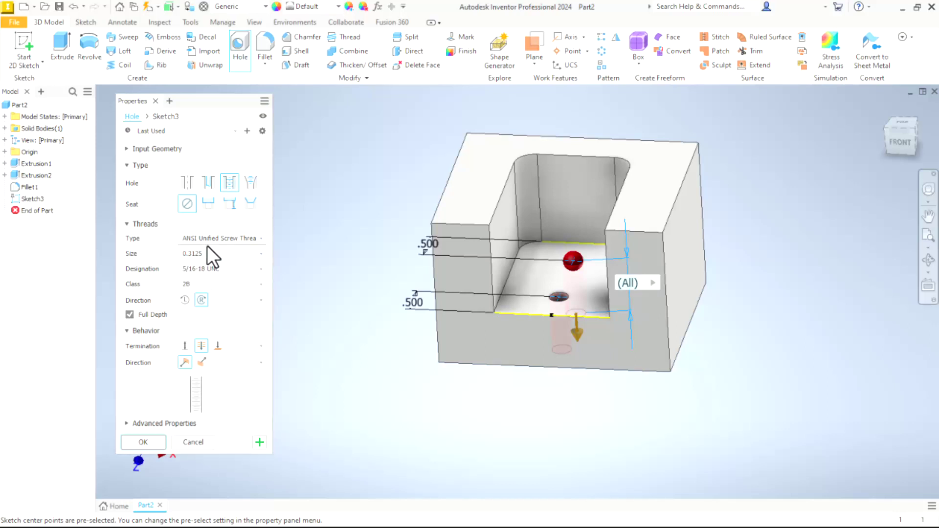
click(211, 270)
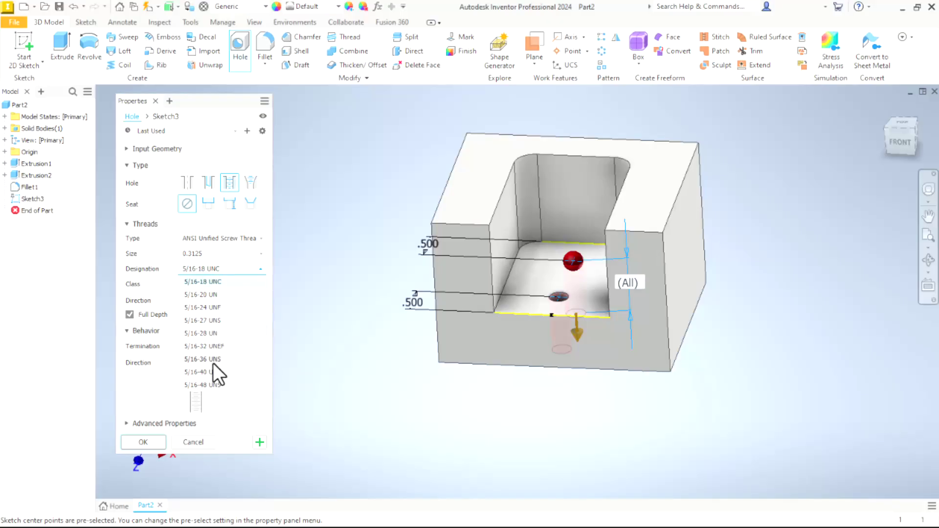
click(207, 282)
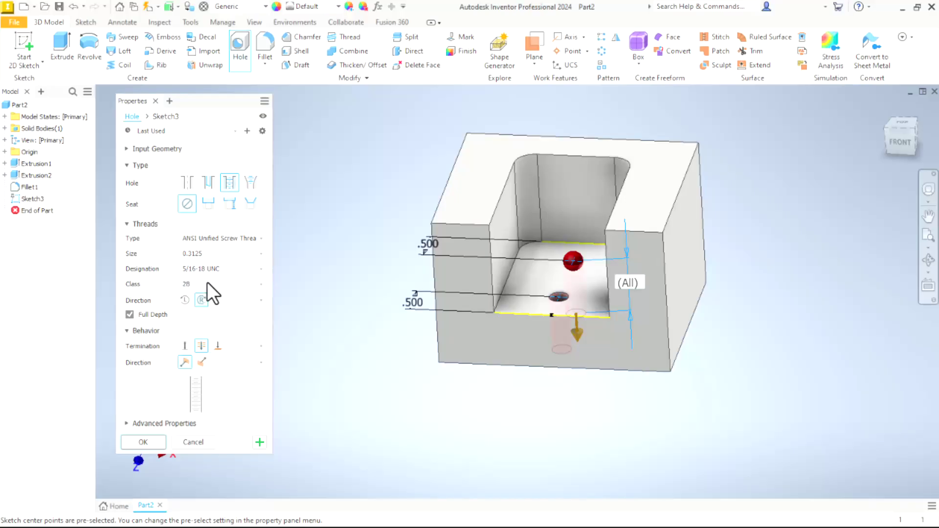
click(130, 316)
click(131, 315)
click(151, 446)
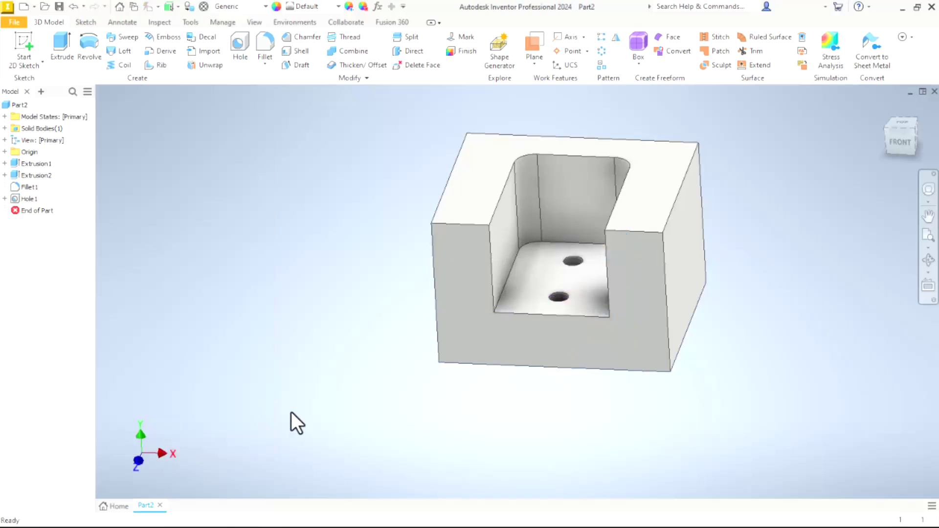
shift+middle_drag(528, 347, 442, 390)
scroll(318, 318, down, 3)
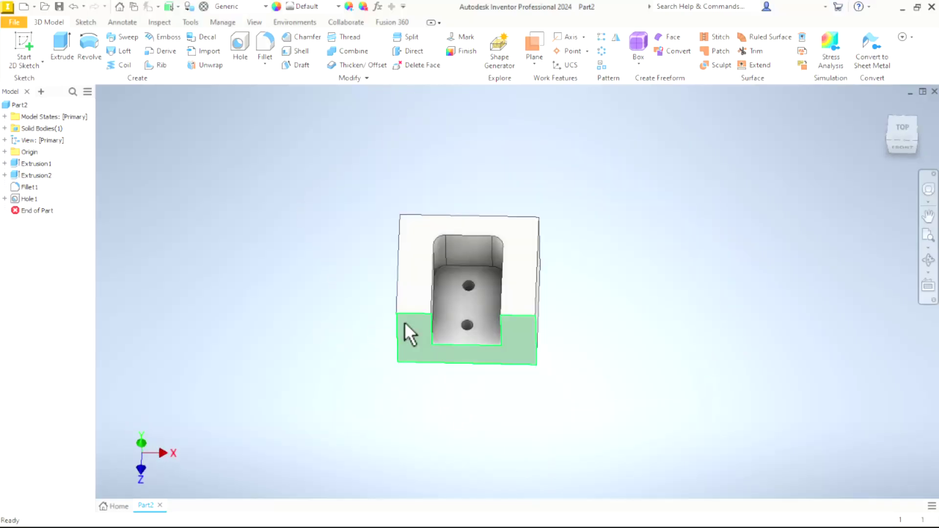
shift+middle_drag(457, 346, 485, 379)
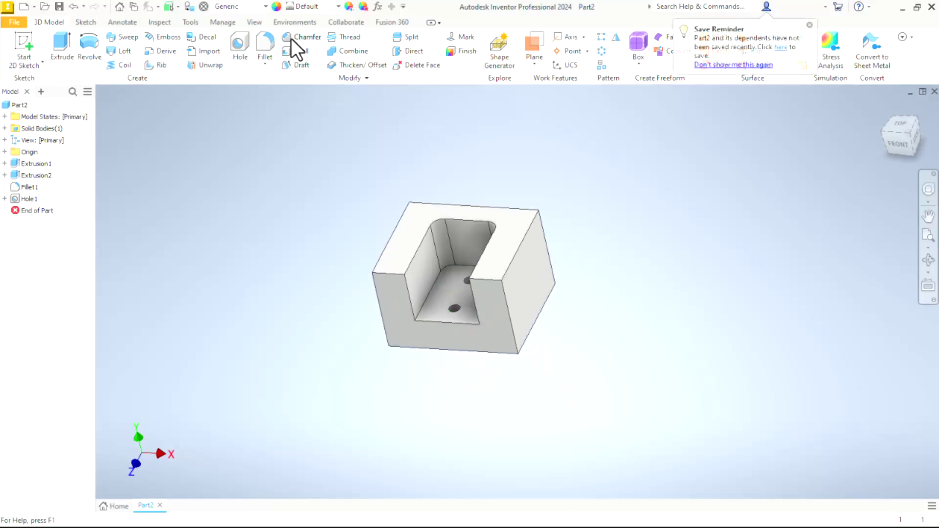
- Start a Chamfer and select the block's front vertical edges, right rear vertical edge, side and rear top edges, and front and right bottom edges
click(292, 38)
click(381, 315)
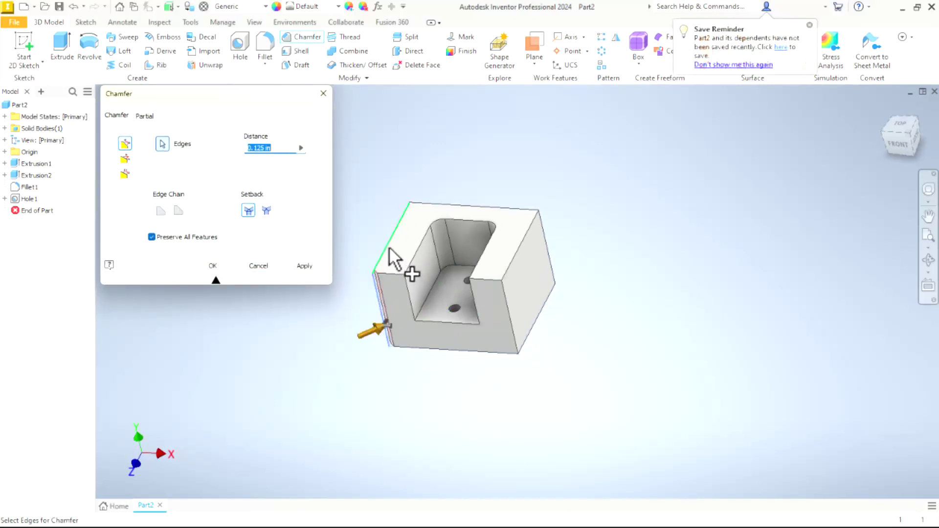
click(429, 208)
click(543, 244)
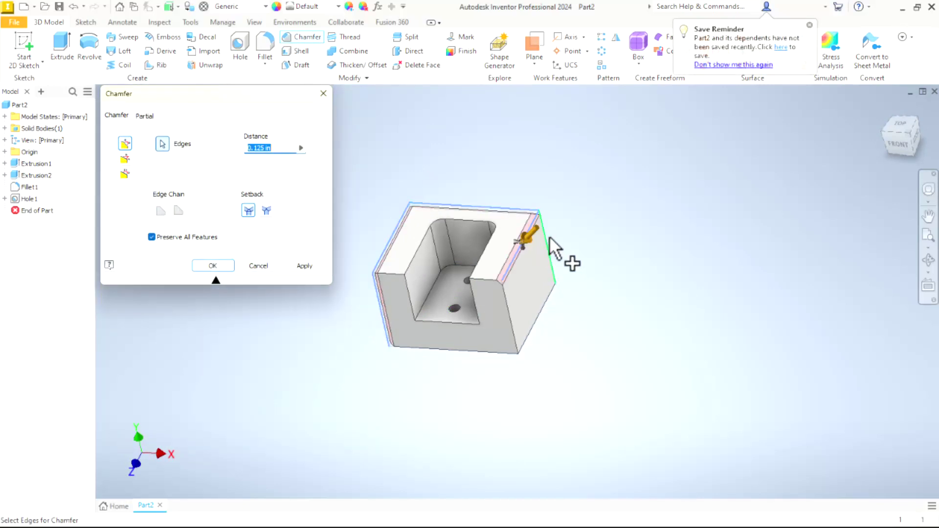
click(508, 312)
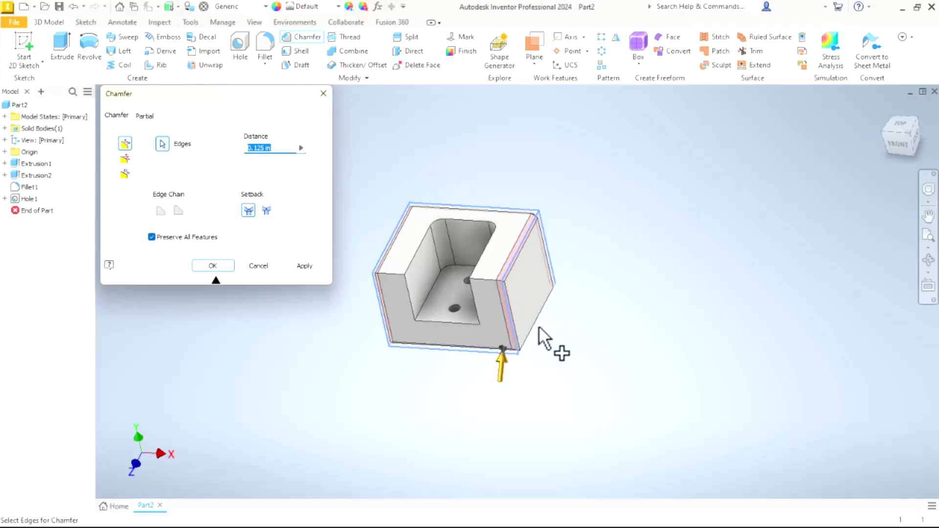
- Add the block's left bottom edge, rear bottom edge and left rear vertical edge to the chamfer selection
key(F4)
drag(500, 354, 602, 300)
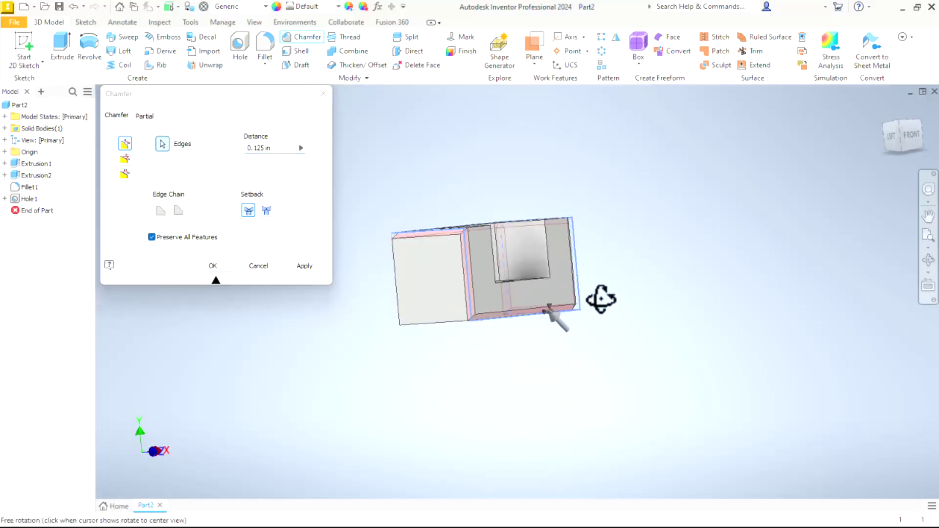
click(437, 323)
key(F4)
drag(510, 367, 466, 319)
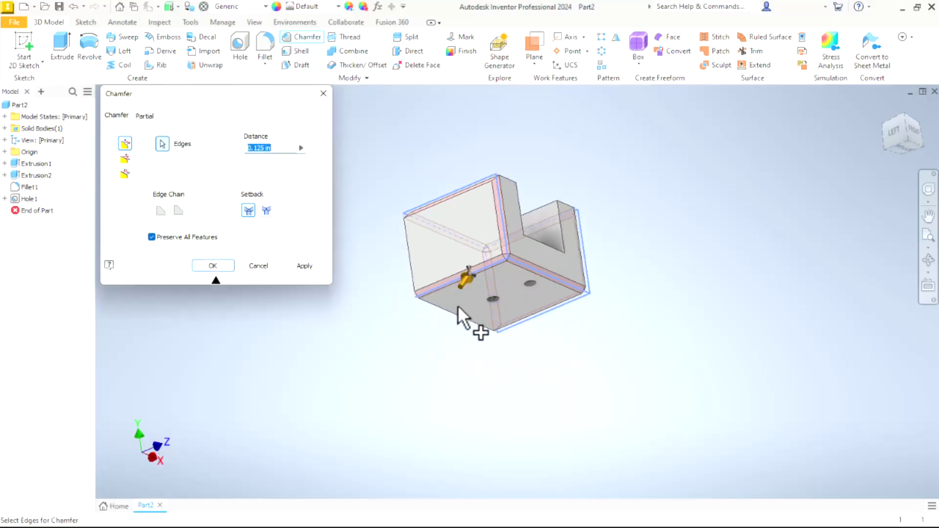
click(457, 323)
click(412, 267)
- Add the two short front top edges on either side of the pocket opening to the chamfer selection
key(F4)
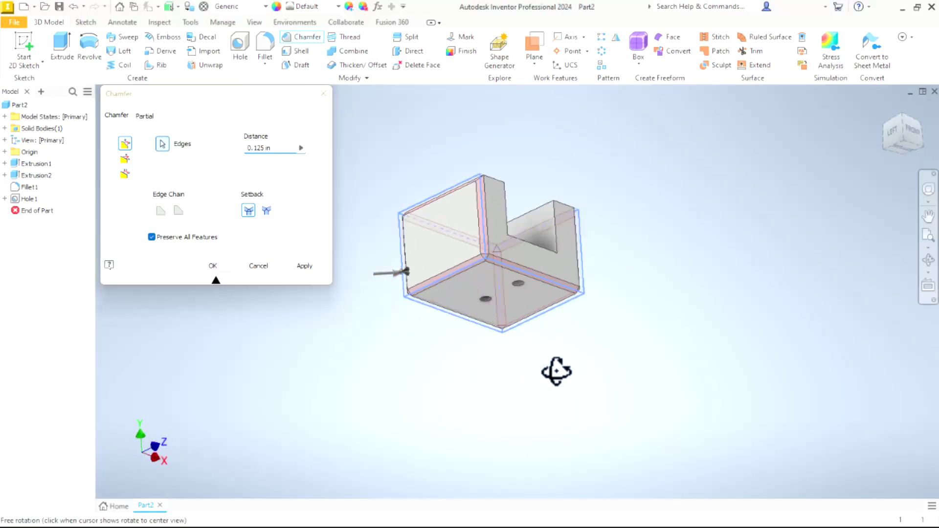
drag(556, 373, 336, 411)
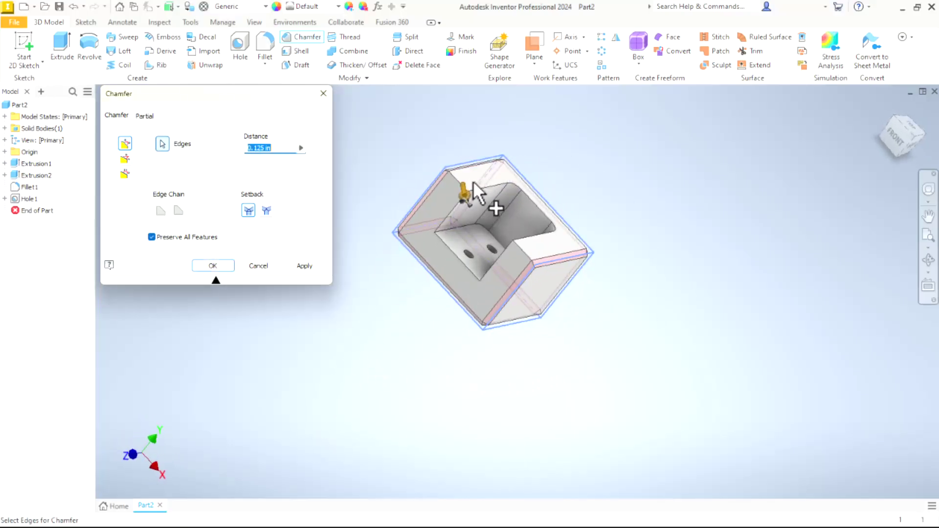
click(461, 187)
click(523, 252)
- Set the chamfer distance to .050 in and create the chamfer on the selected outer edges
key(F4)
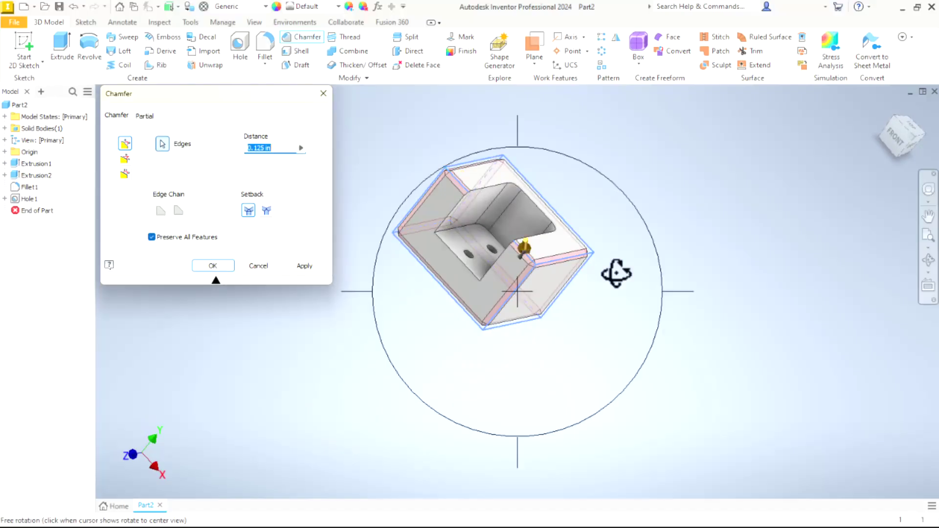
drag(616, 273, 627, 300)
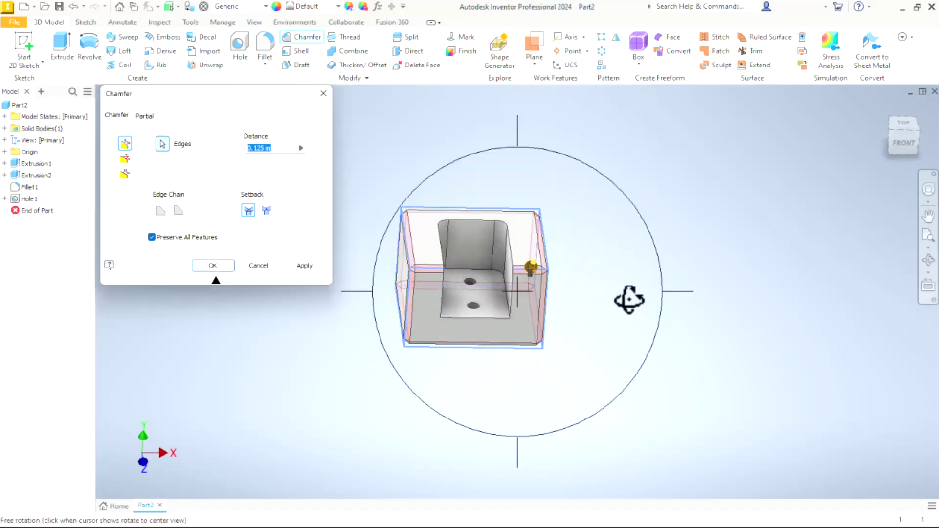
drag(281, 148, 212, 145)
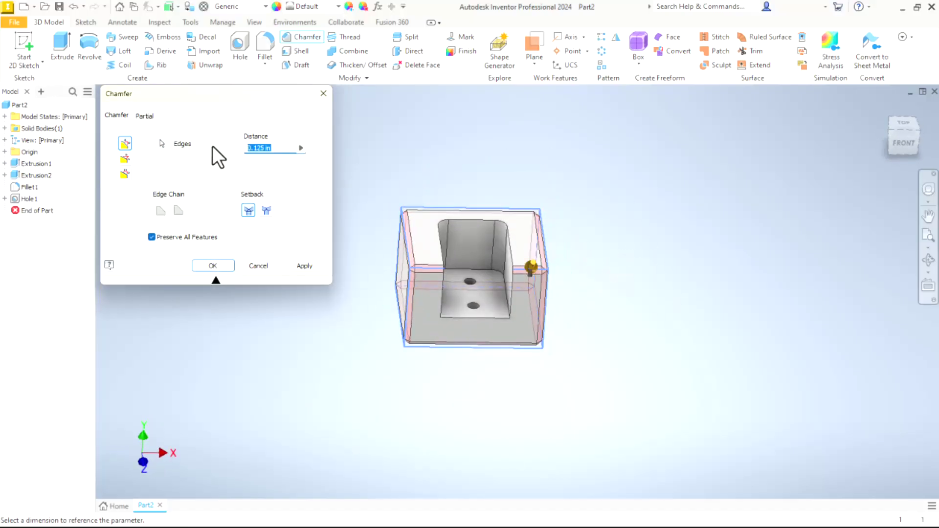
text(.050)
click(219, 266)
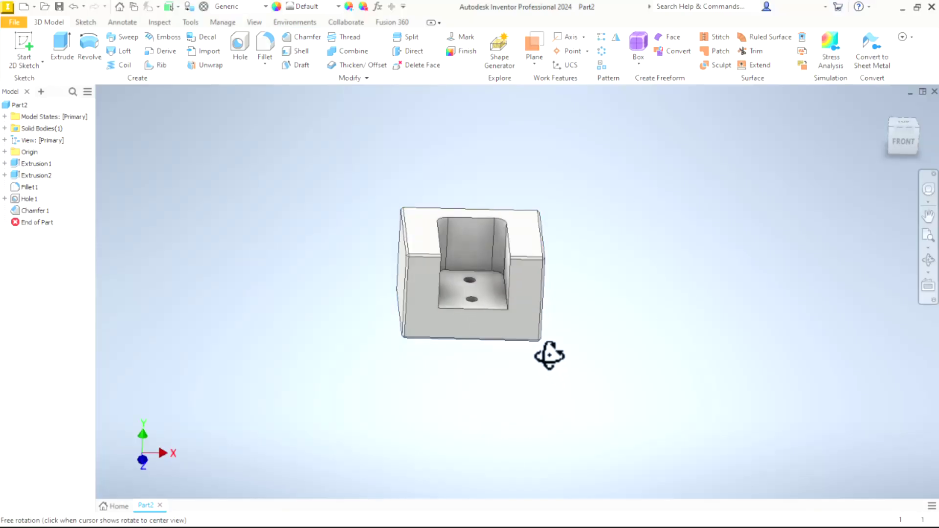
- Save the part as Lesson 3 in the Beginner Lessons folder
shift+middle_drag(549, 357, 474, 361)
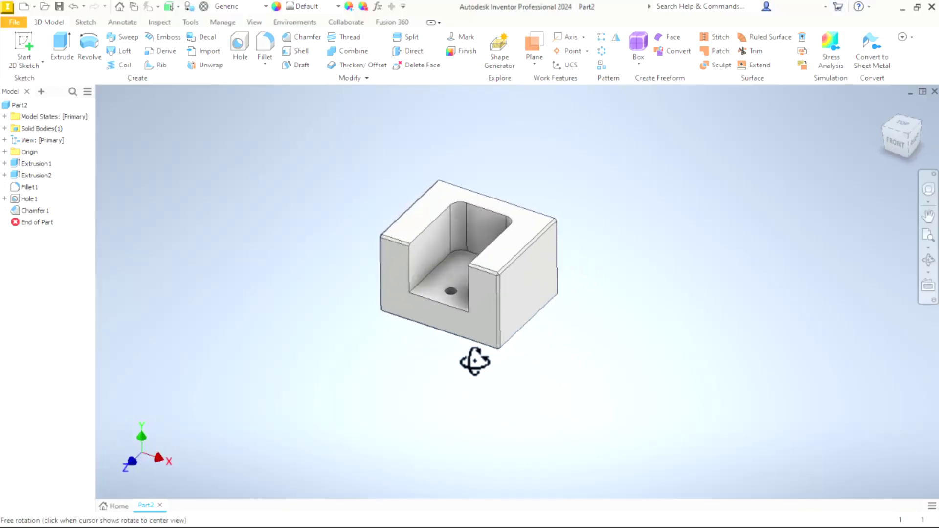
right_click(474, 361)
click(475, 379)
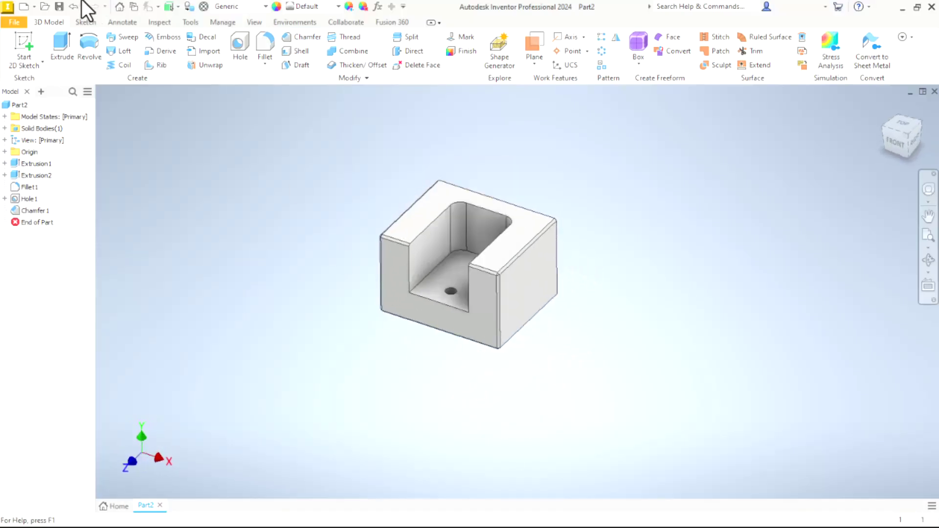
click(59, 6)
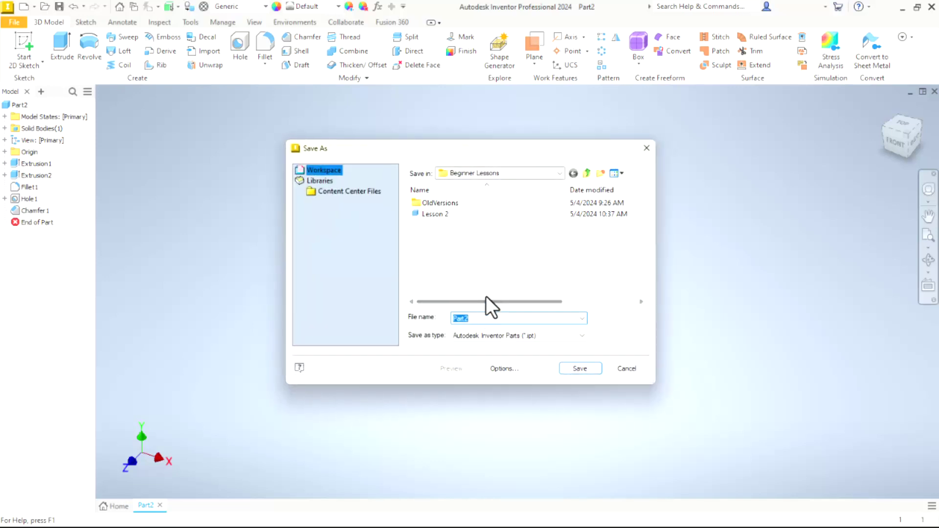
text(Les)
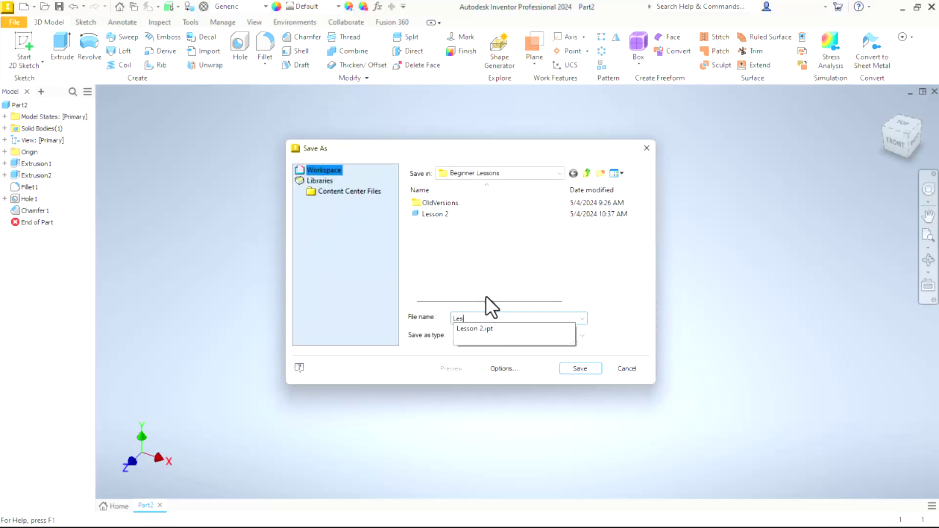
text(son 3)
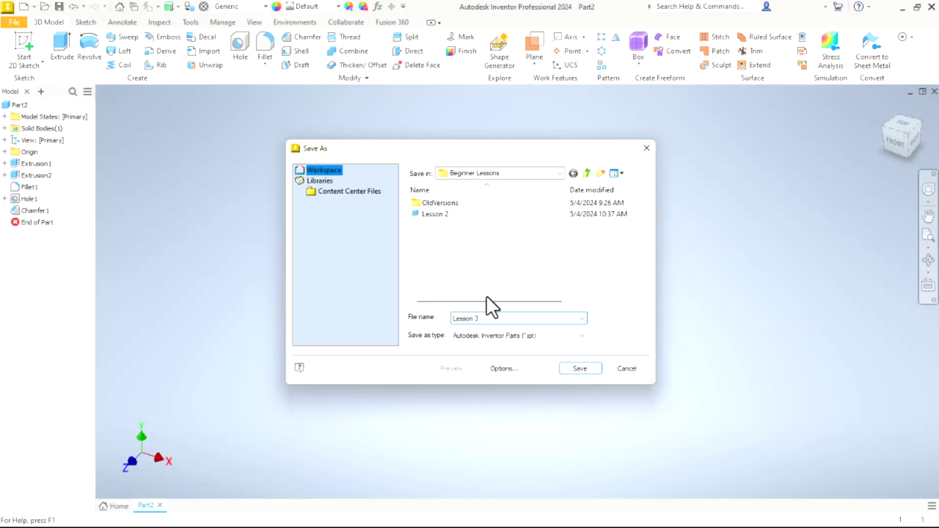
click(568, 369)
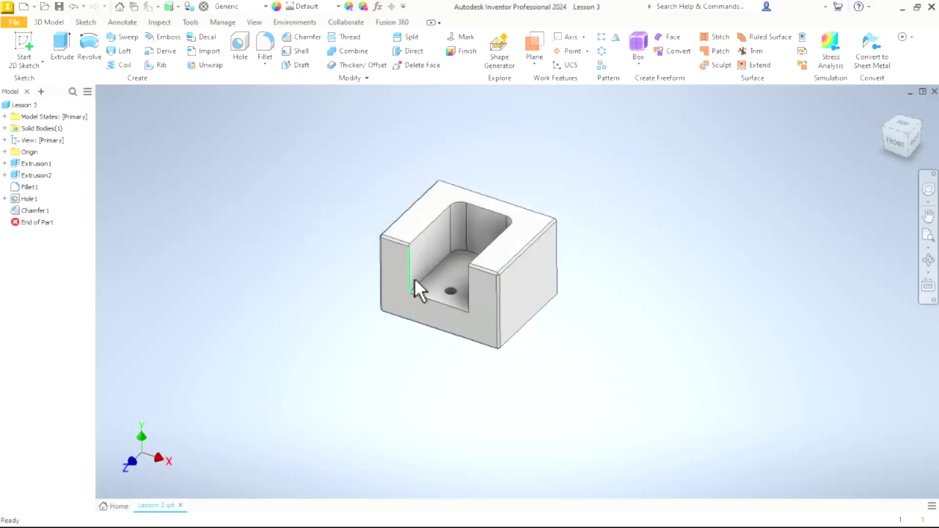